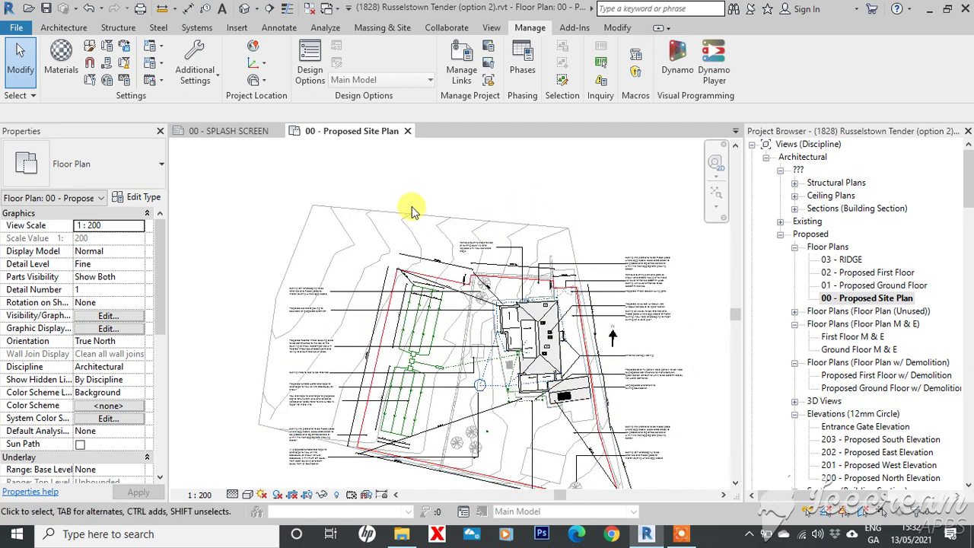
# Zoom and pan the site plan toward the red boundary corner.
pyautogui.scroll(2, 457, 215)
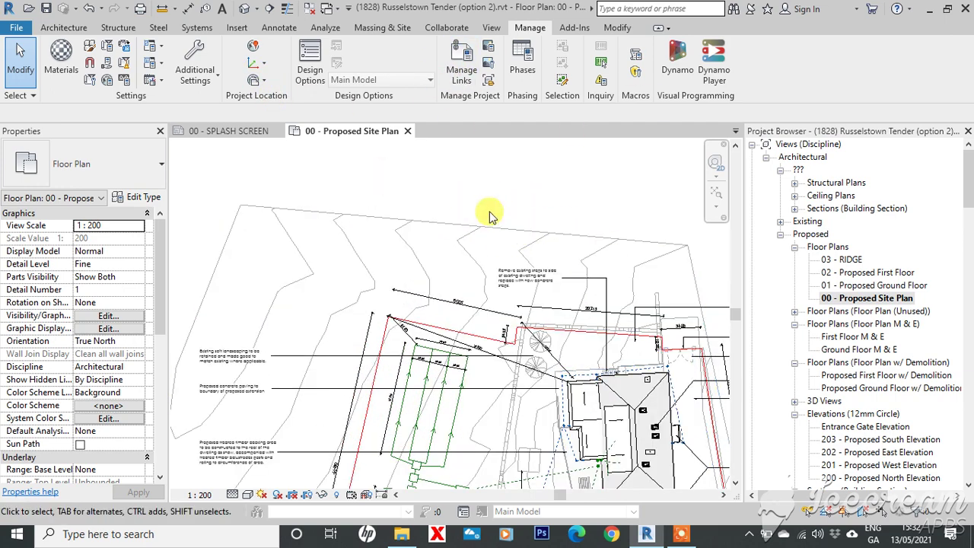
pyautogui.scroll(2, 381, 297)
pyautogui.moveTo(348, 289); pyautogui.dragTo(259, 182, button='middle')
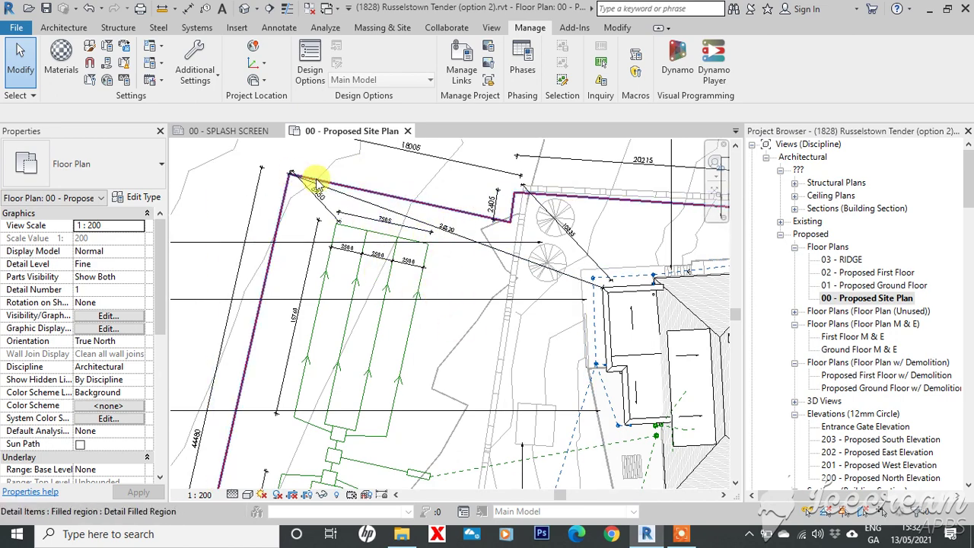
pyautogui.scroll(2, 334, 187)
pyautogui.scroll(1, 373, 193)
pyautogui.scroll(-2, 427, 204)
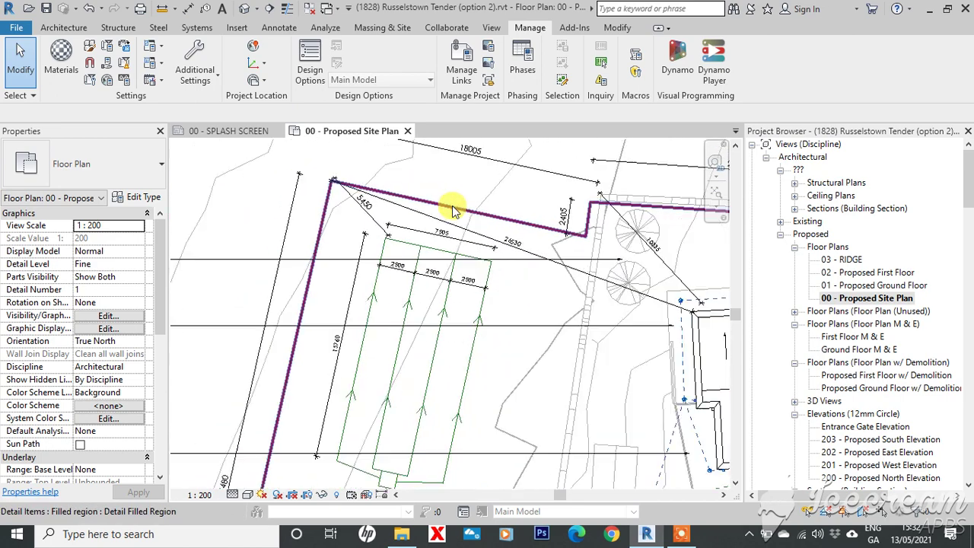
pyautogui.scroll(-1, 457, 213)
pyautogui.scroll(2, 468, 243)
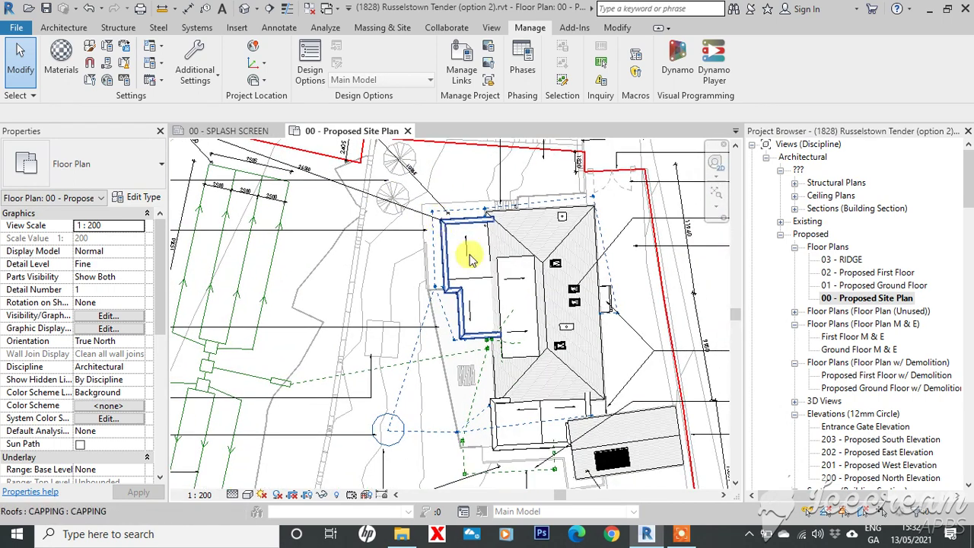
pyautogui.scroll(3, 468, 213)
pyautogui.scroll(1, 466, 242)
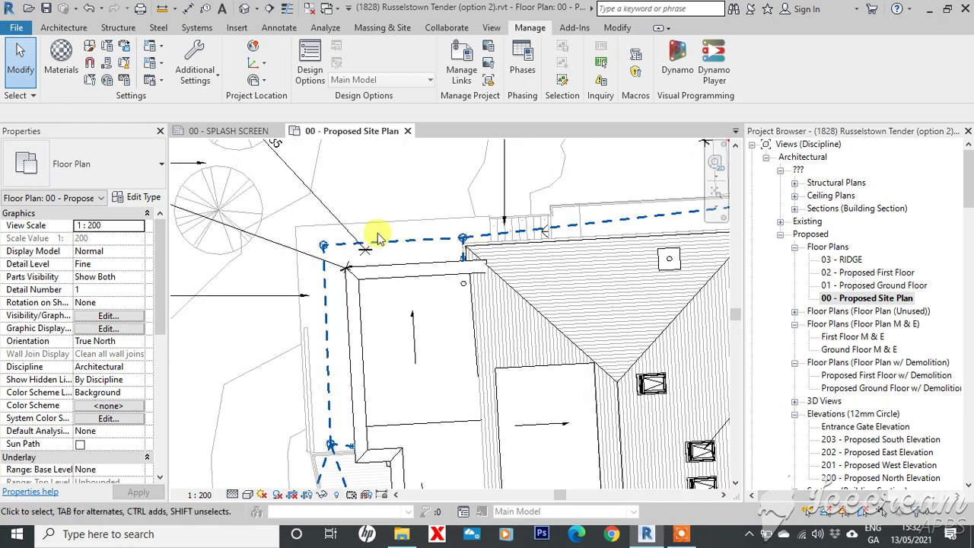
# Select the drainage detail group, follow its runs across the plan, then clear the selection.
pyautogui.click(494, 258)
pyautogui.scroll(-2, 555, 254)
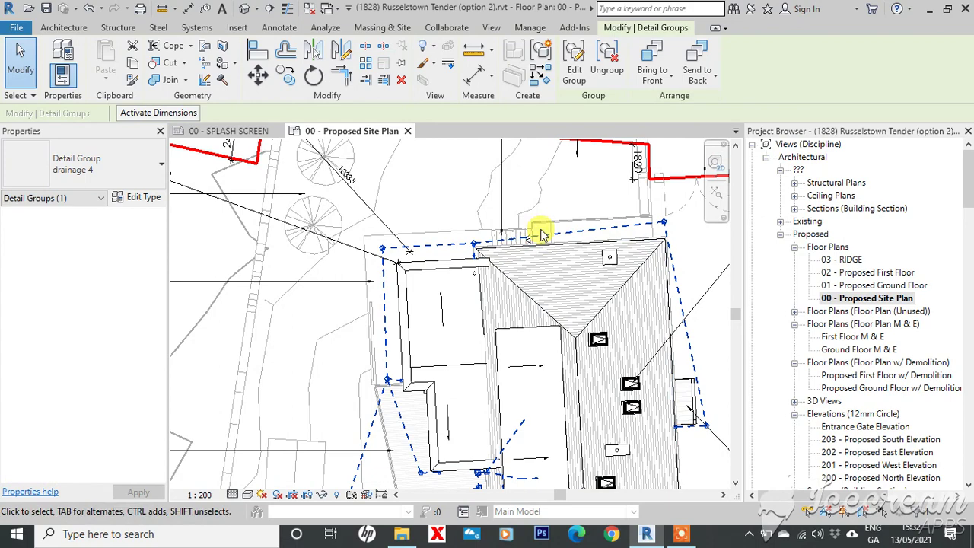
pyautogui.scroll(1, 535, 235)
pyautogui.scroll(1, 563, 283)
pyautogui.scroll(-2, 563, 284)
pyautogui.scroll(-2, 539, 244)
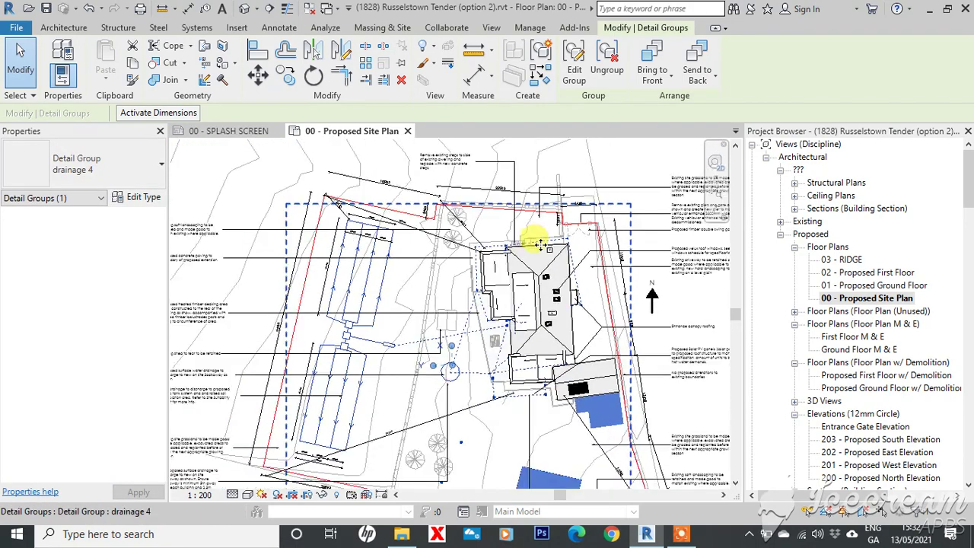
pyautogui.scroll(-1, 540, 244)
pyautogui.scroll(-1, 559, 333)
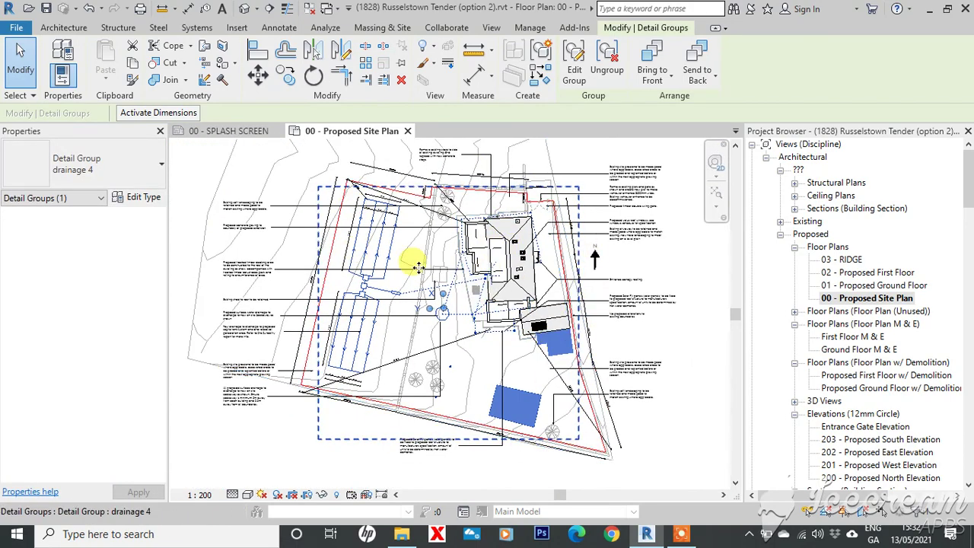
pyautogui.scroll(1, 465, 366)
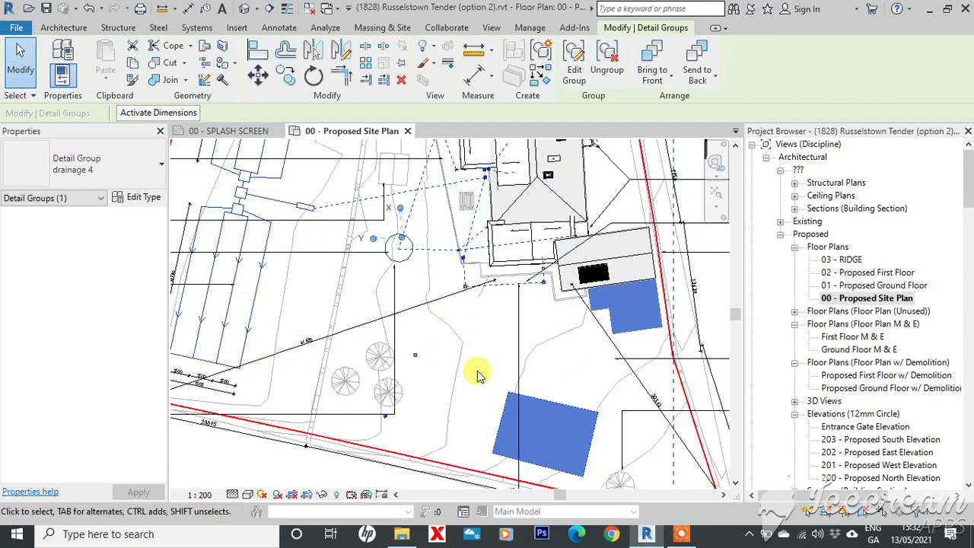
pyautogui.scroll(1, 467, 348)
pyautogui.scroll(2, 578, 293)
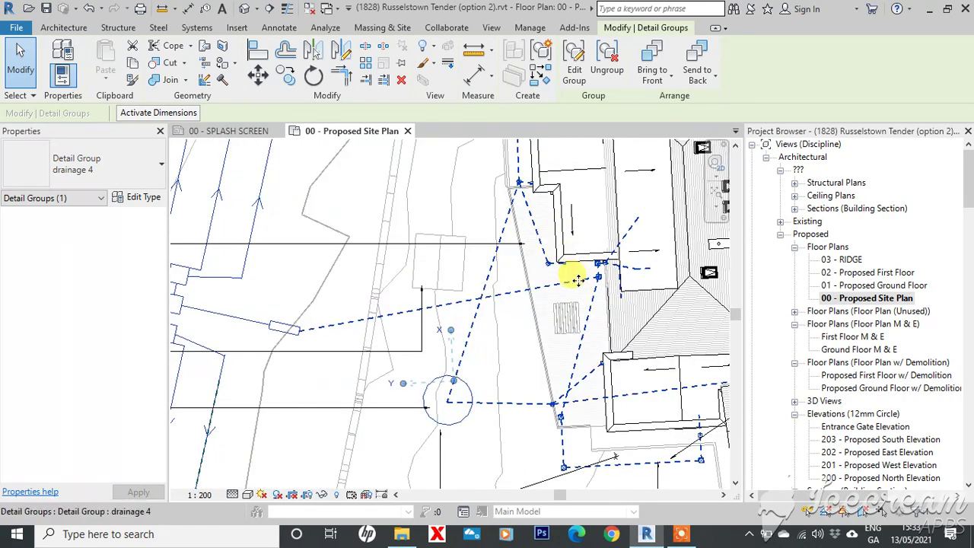
pyautogui.moveTo(592, 254); pyautogui.dragTo(588, 268, button='middle')
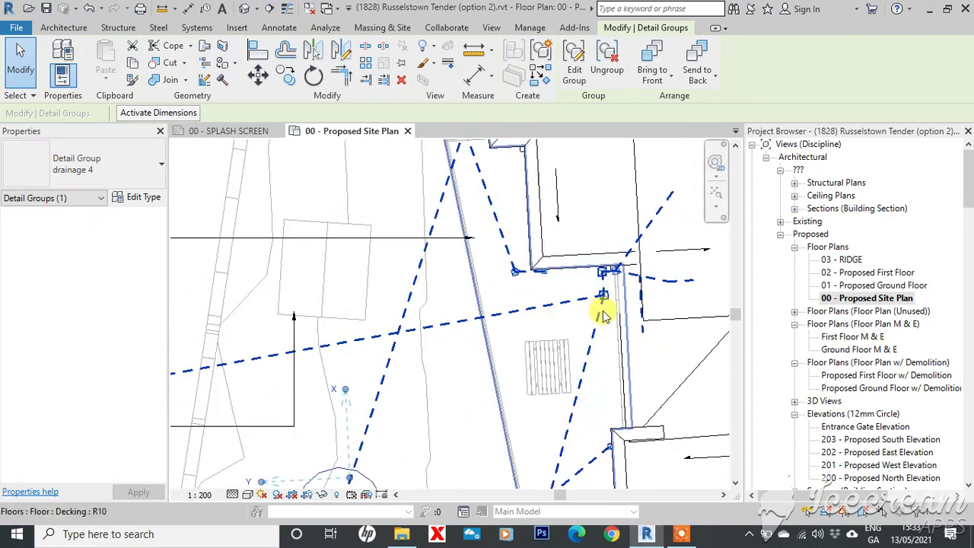
pyautogui.scroll(-2, 533, 259)
pyautogui.scroll(2, 472, 274)
pyautogui.click(598, 312)
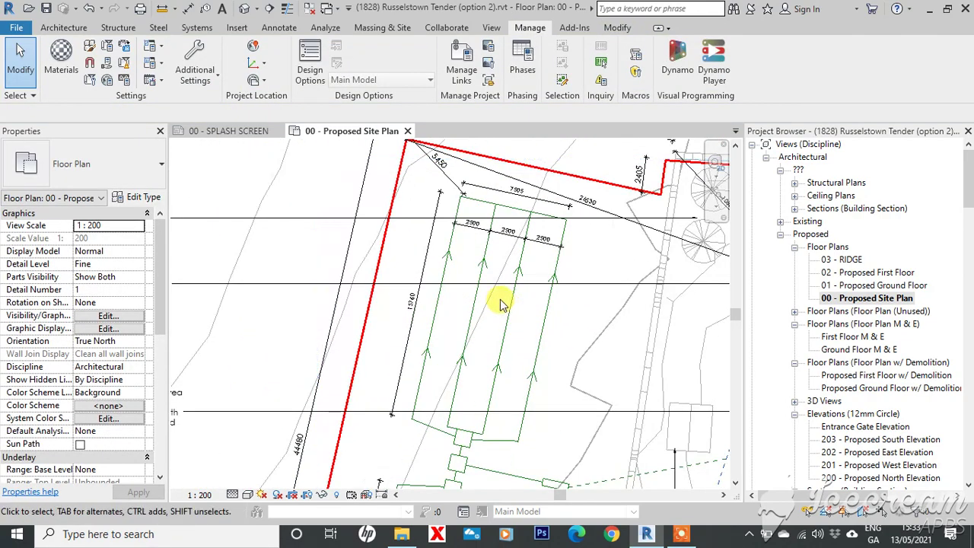
# Bring the red boundary corner and 2500 dimensions into view.
pyautogui.scroll(-2, 512, 299)
pyautogui.scroll(2, 533, 163)
pyautogui.moveTo(561, 156); pyautogui.dragTo(445, 207, button='middle')
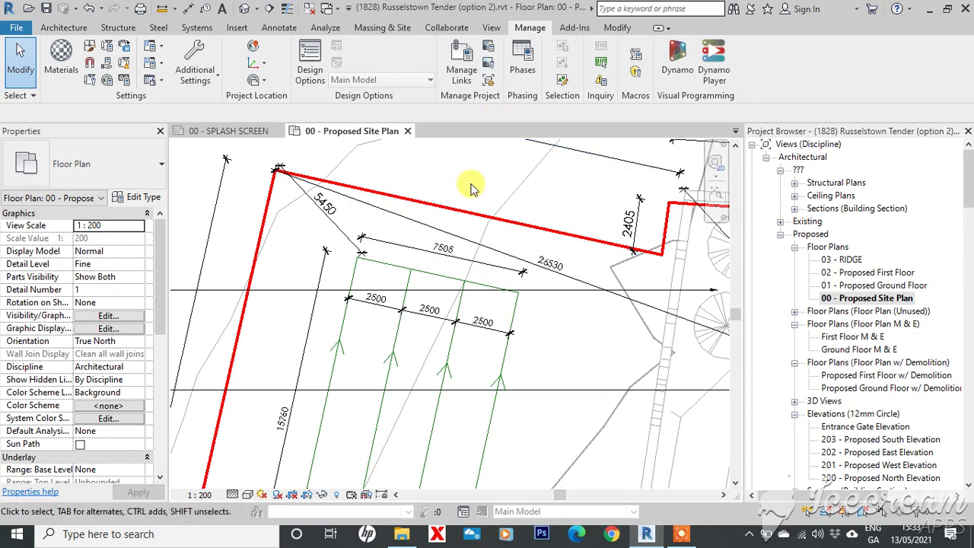
pyautogui.scroll(-1, 473, 190)
pyautogui.hscroll(1, 476, 196)
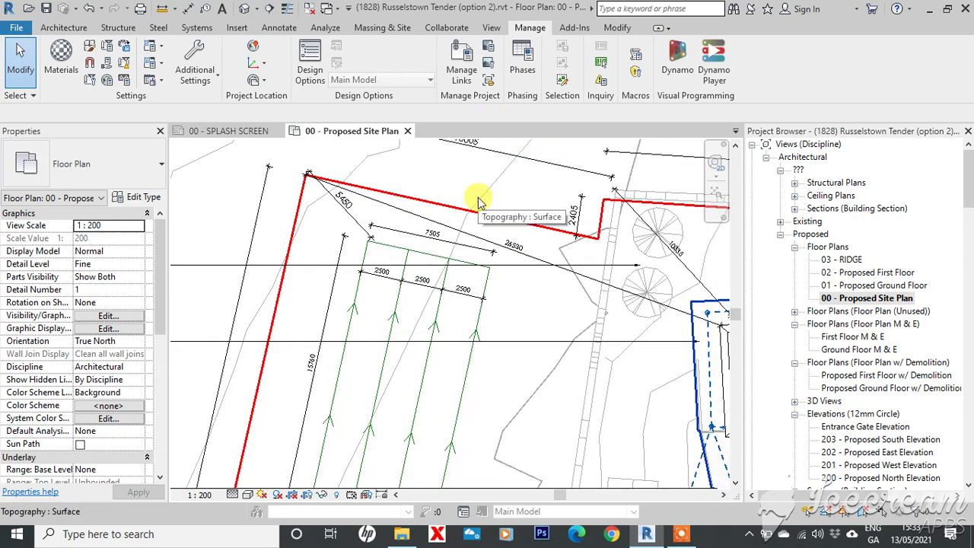
pyautogui.scroll(-1, 495, 204)
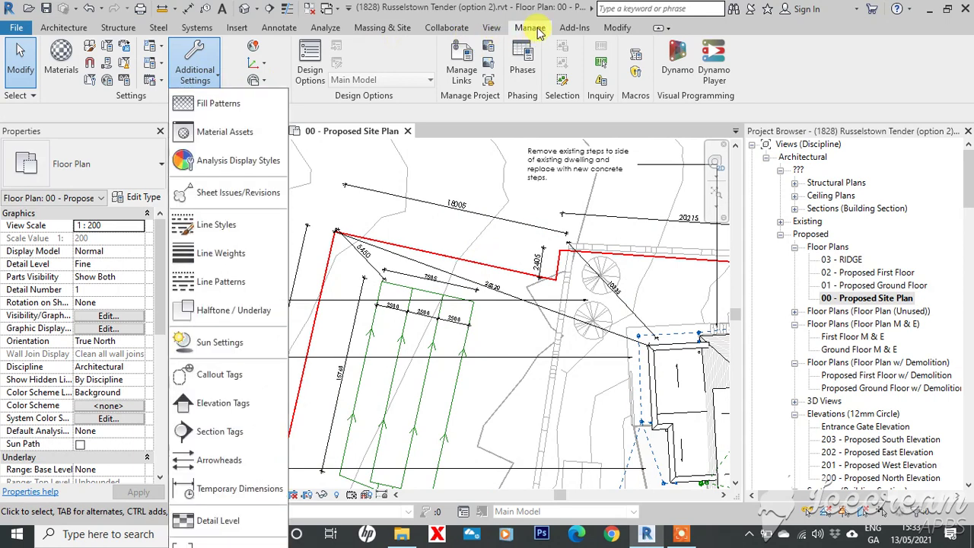
# Open Line Styles, shift the window left, and expand Lines to browse its subcategories.
pyautogui.click(225, 226)
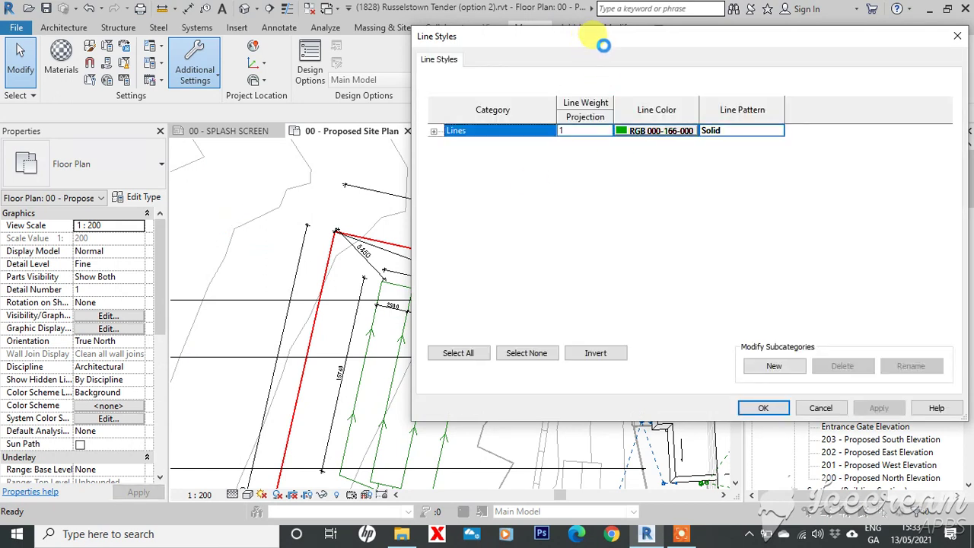
pyautogui.click(788, 373)
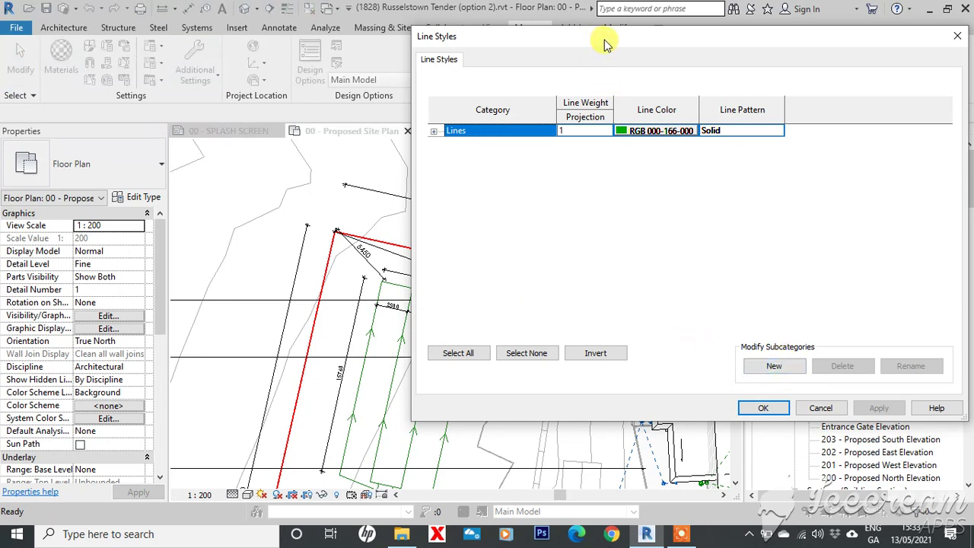
pyautogui.moveTo(606, 44); pyautogui.dragTo(505, 43)
pyautogui.click(333, 131)
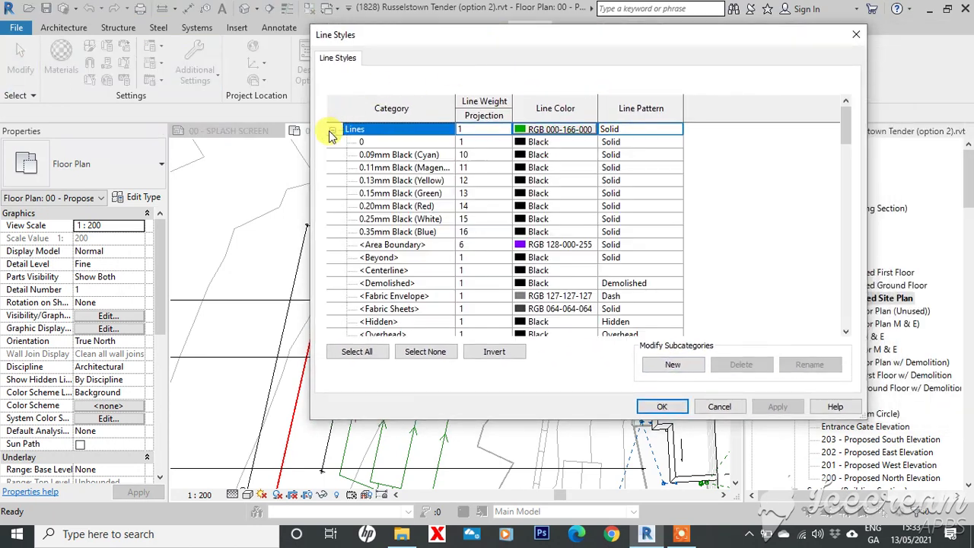
pyautogui.moveTo(846, 131); pyautogui.dragTo(858, 215)
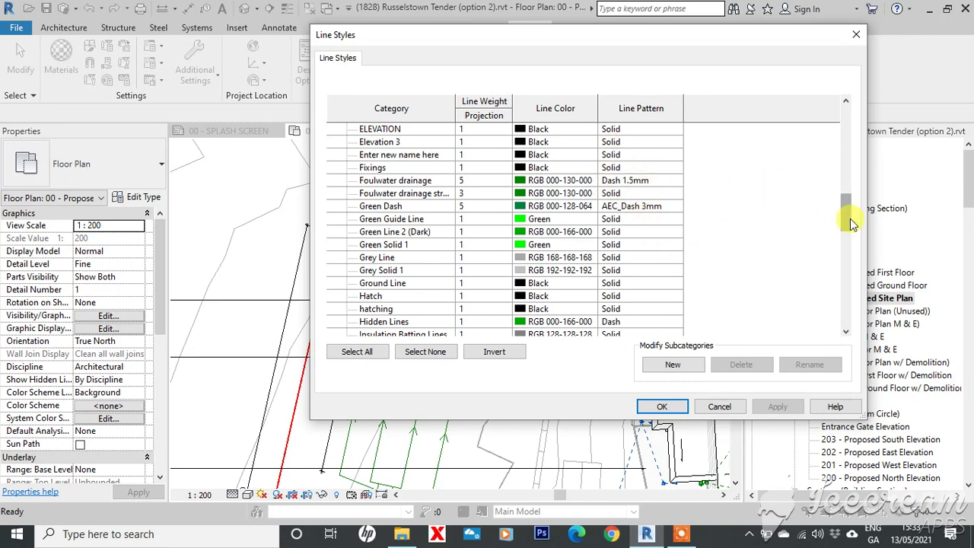
pyautogui.moveTo(851, 219); pyautogui.dragTo(851, 122)
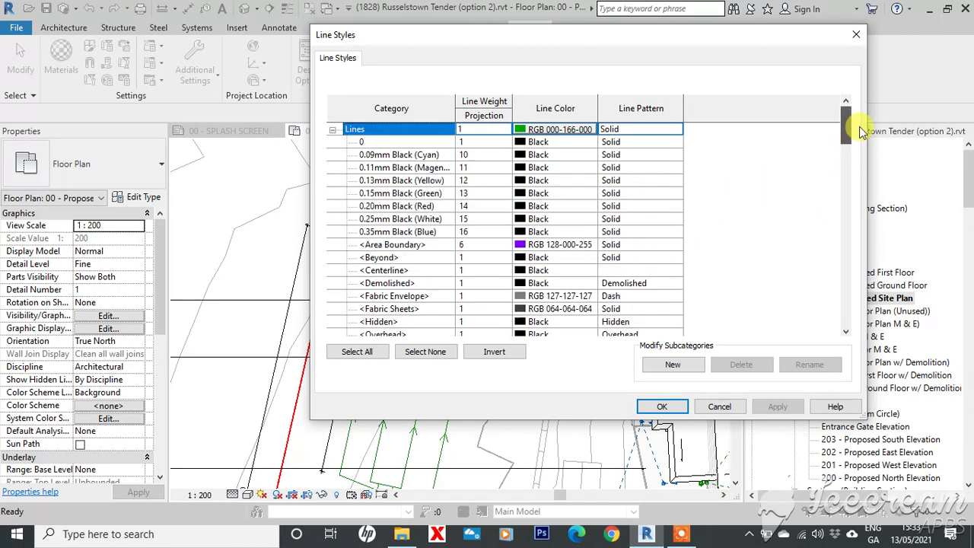
# Create a Red Dash subcategory under Lines, past a duplicate-name warning, and open its colour choices.
pyautogui.click(678, 364)
pyautogui.write('Green Guide Line')
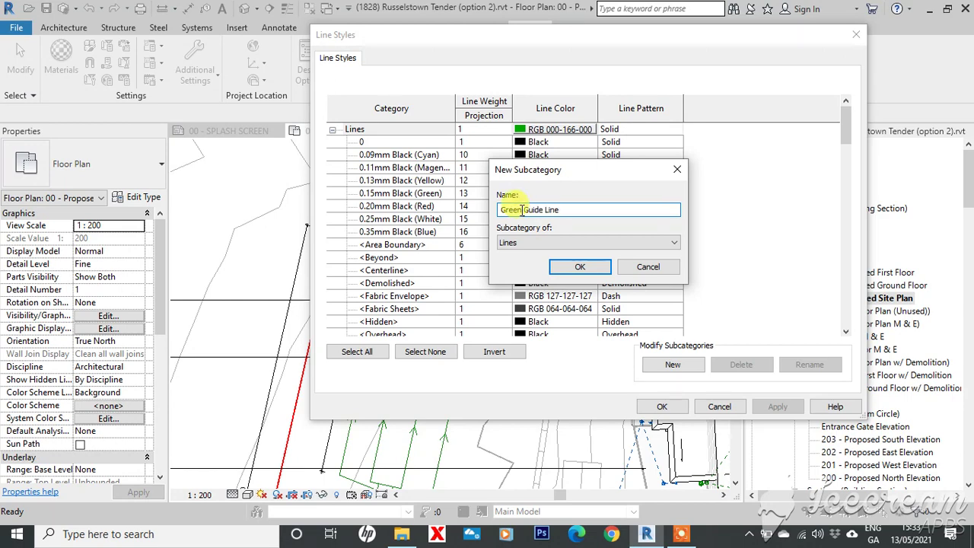
pyautogui.click(581, 268)
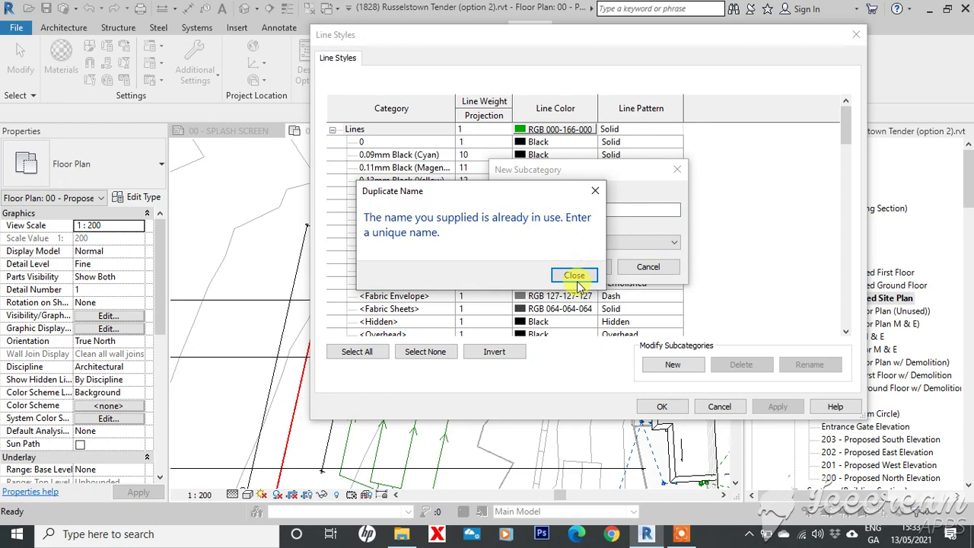
pyautogui.click(577, 278)
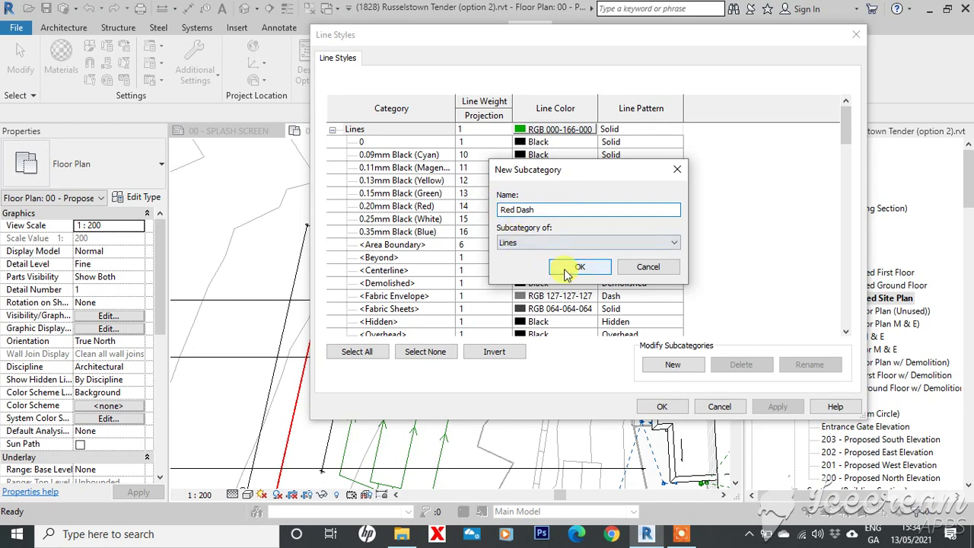
pyautogui.click(567, 270)
pyautogui.click(533, 310)
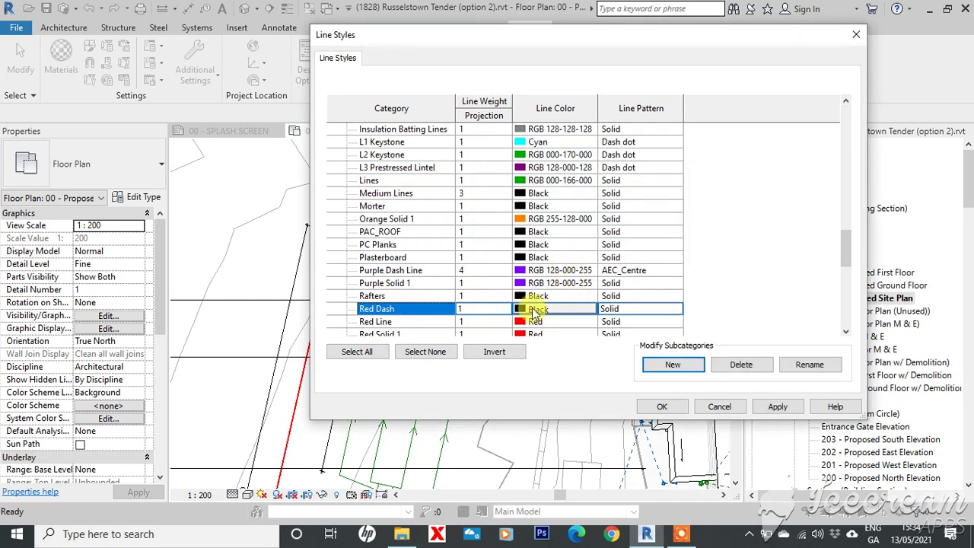
pyautogui.click(537, 312)
# Make Red Dash pure red with a Dash line pattern.
pyautogui.click(440, 142)
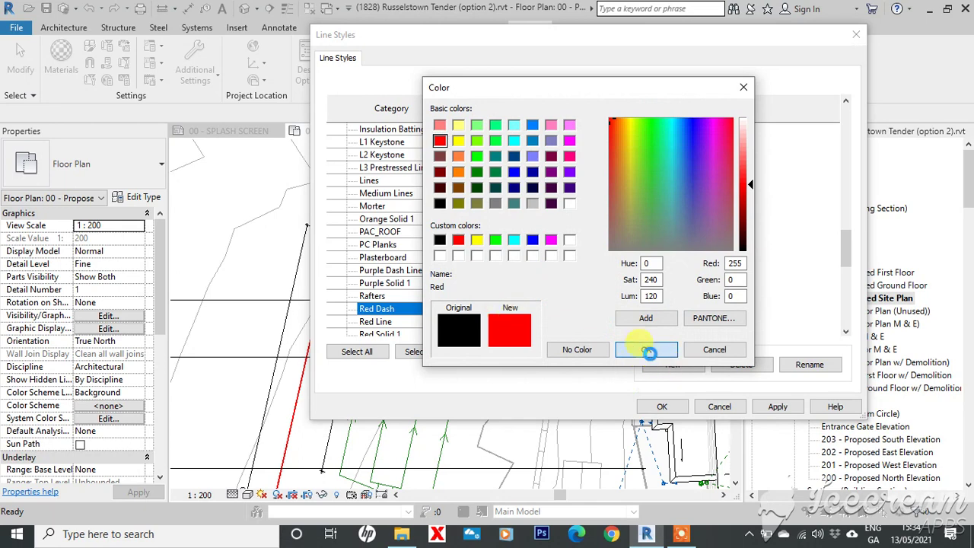
pyautogui.click(647, 350)
pyautogui.click(620, 309)
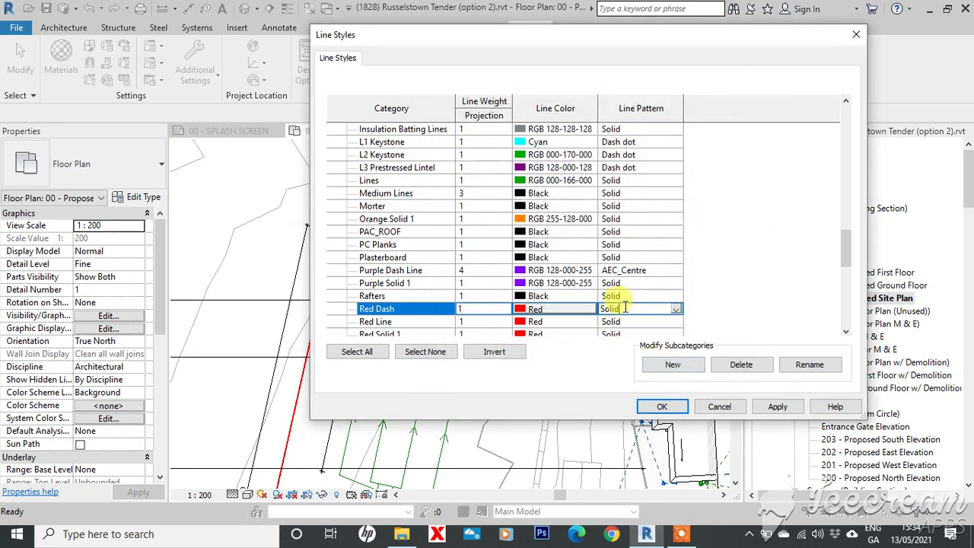
pyautogui.click(677, 310)
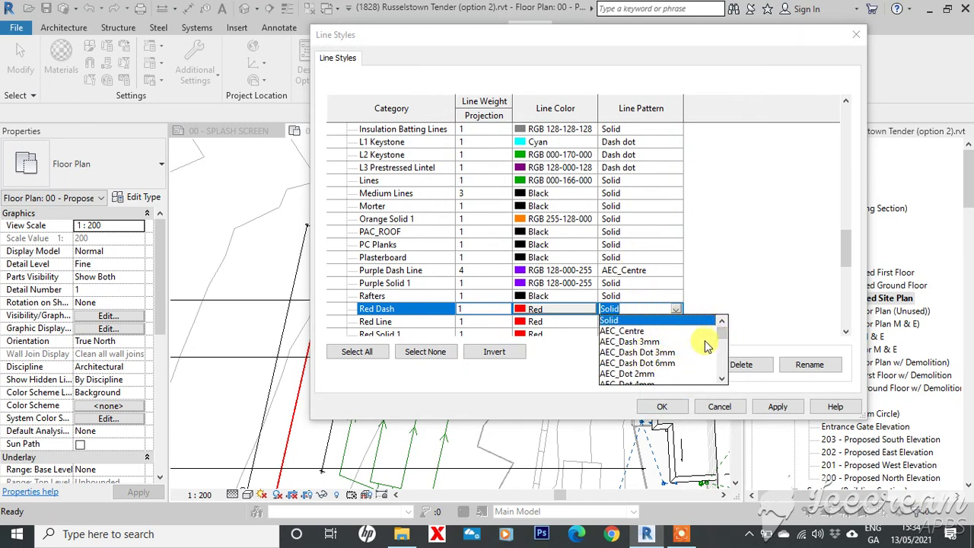
pyautogui.moveTo(722, 339); pyautogui.dragTo(721, 344)
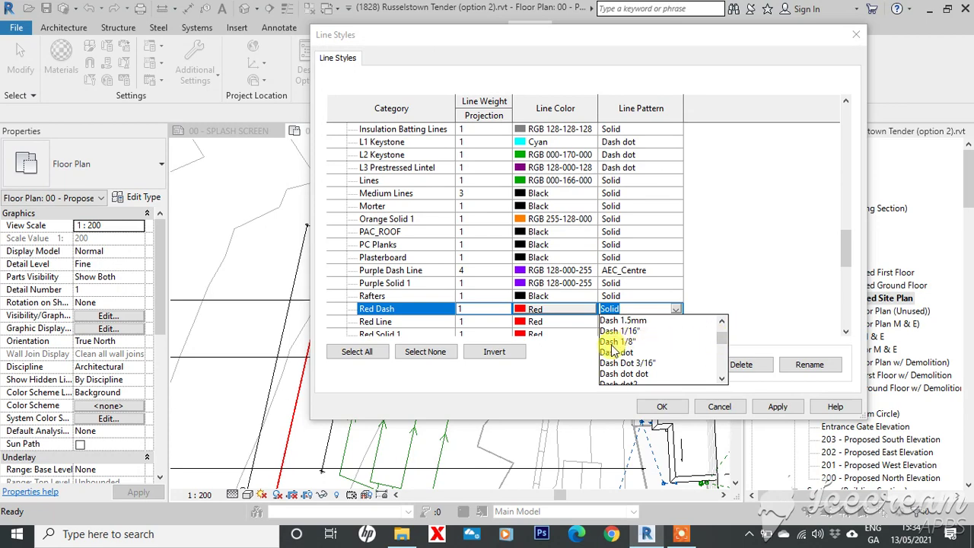
pyautogui.moveTo(723, 342); pyautogui.dragTo(723, 340)
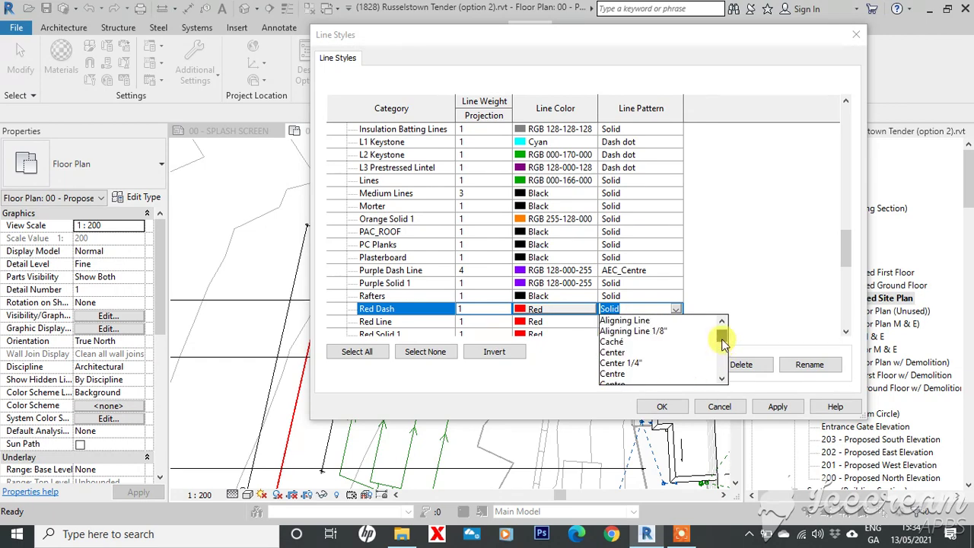
pyautogui.scroll(-1, 689, 350)
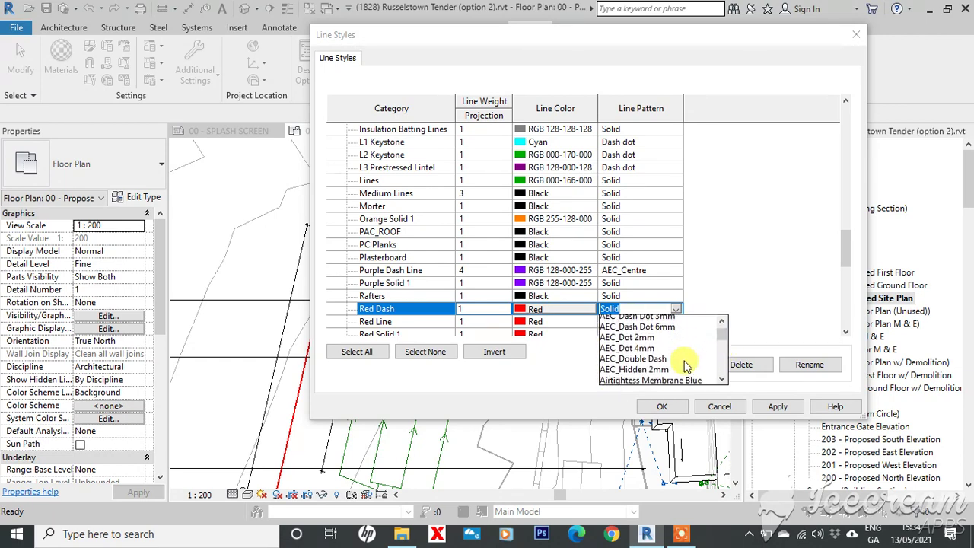
pyautogui.scroll(-1, 681, 358)
pyautogui.scroll(-1, 662, 351)
pyautogui.scroll(-1, 651, 357)
pyautogui.scroll(-1, 640, 350)
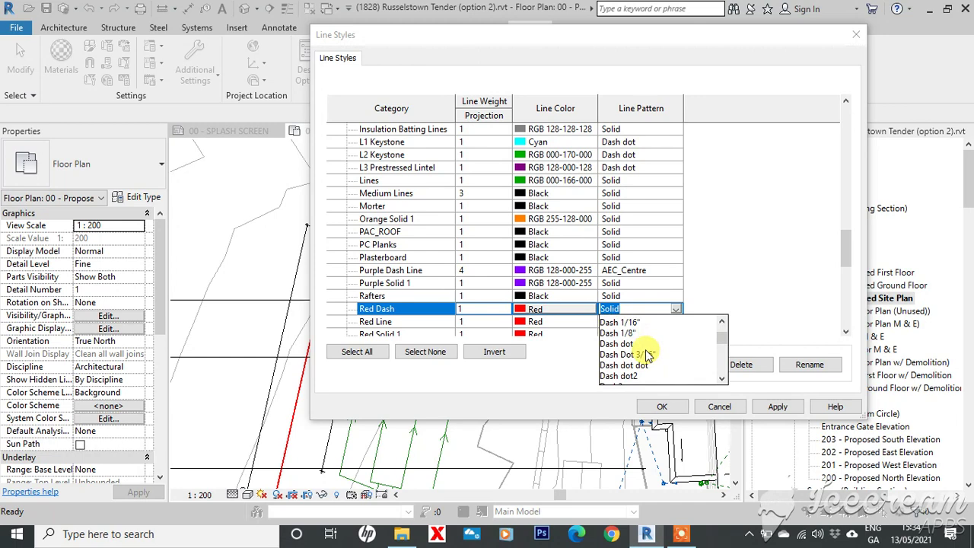
pyautogui.scroll(-1, 626, 344)
pyautogui.scroll(-1, 626, 344)
pyautogui.scroll(-1, 639, 354)
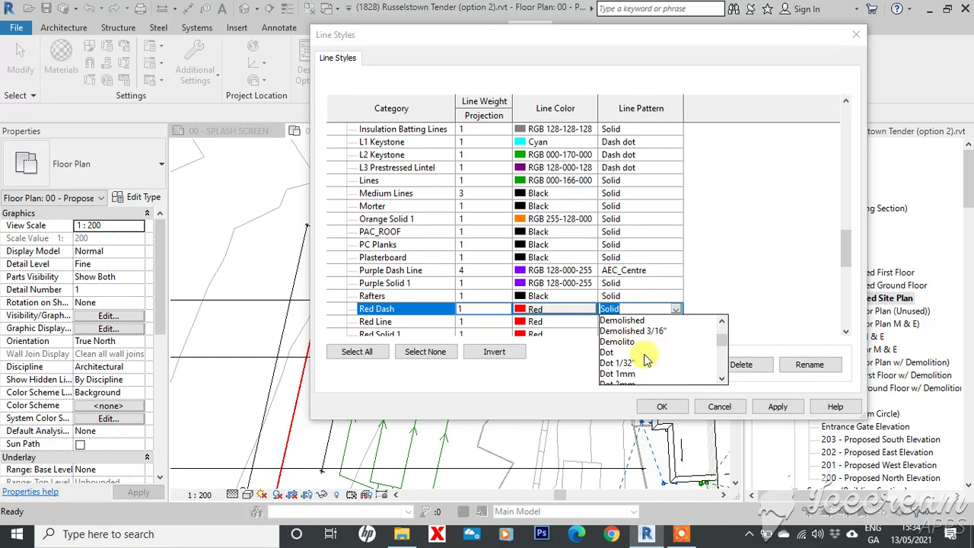
pyautogui.scroll(-1, 643, 361)
pyautogui.moveTo(718, 344); pyautogui.dragTo(722, 337)
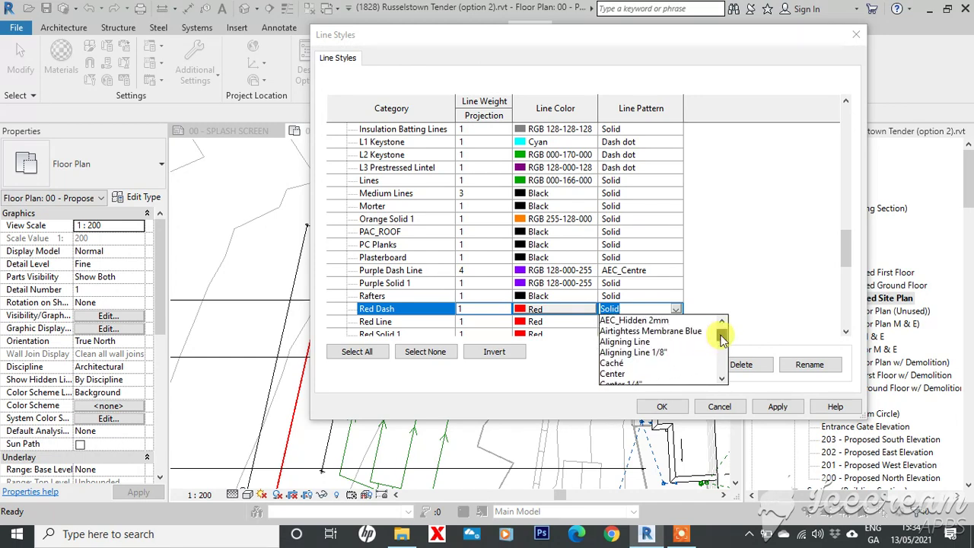
pyautogui.scroll(-5, 722, 338)
pyautogui.click(613, 352)
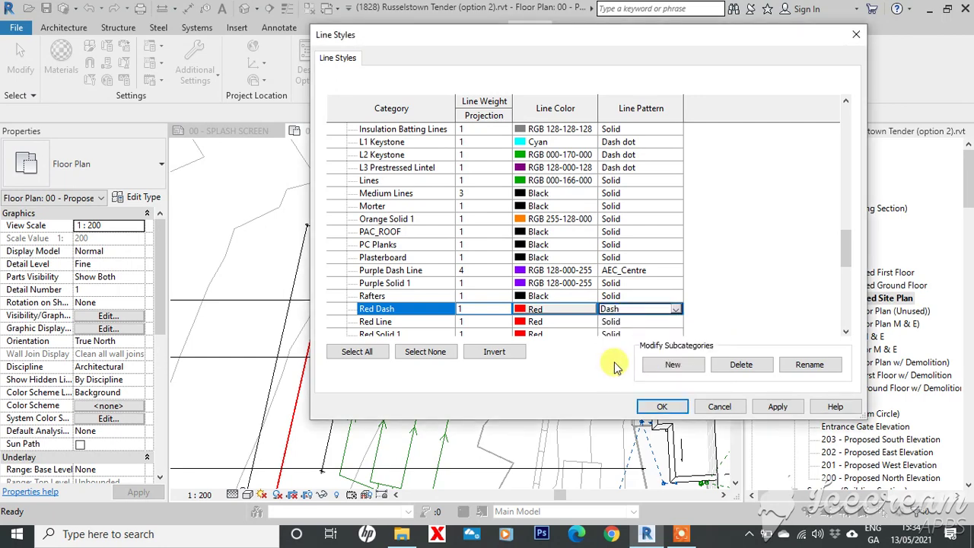
# Set Red Dash's line weight to 5 and apply the changes.
pyautogui.click(495, 305)
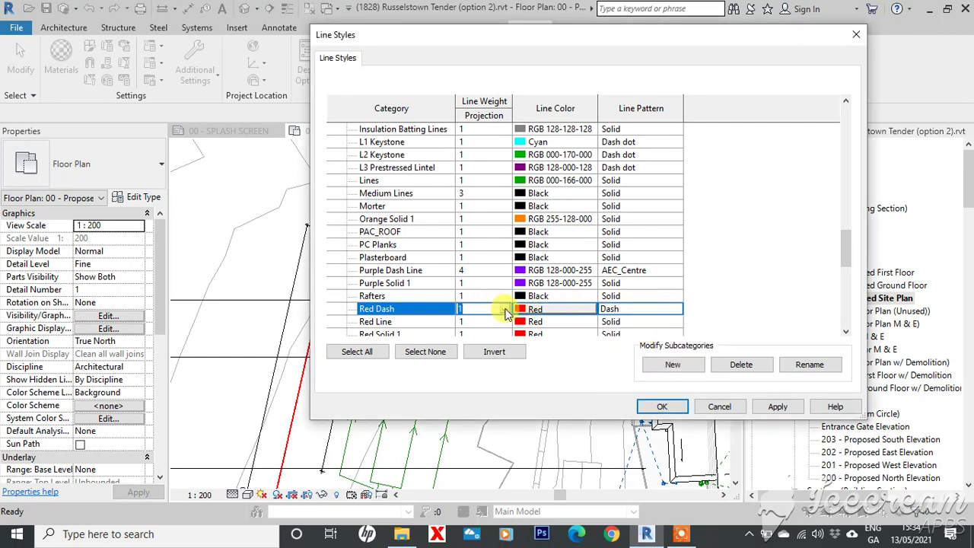
pyautogui.click(505, 309)
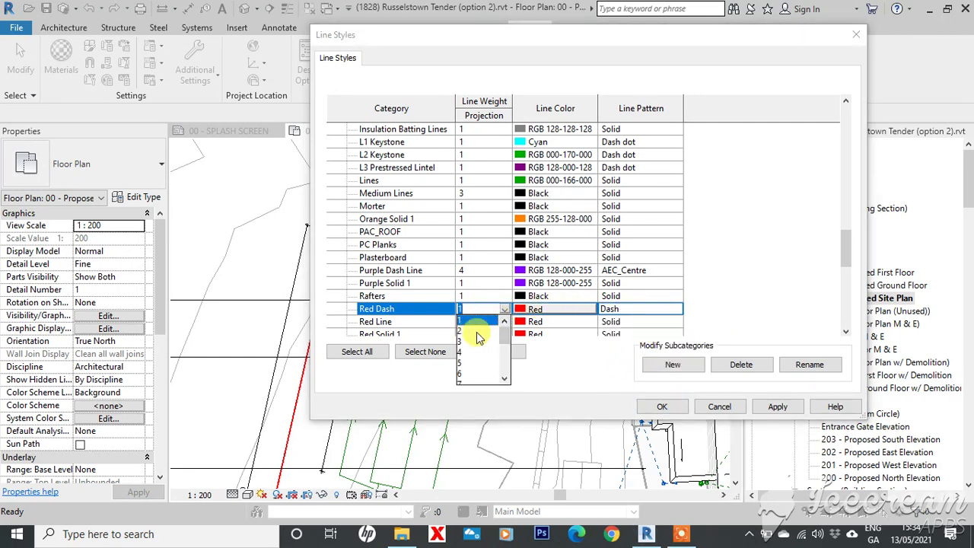
pyautogui.click(463, 363)
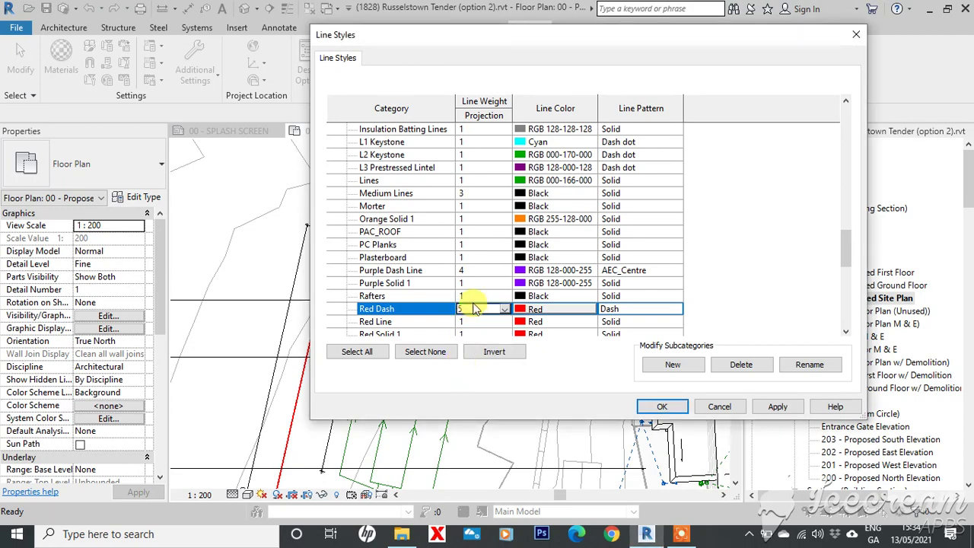
pyautogui.click(778, 409)
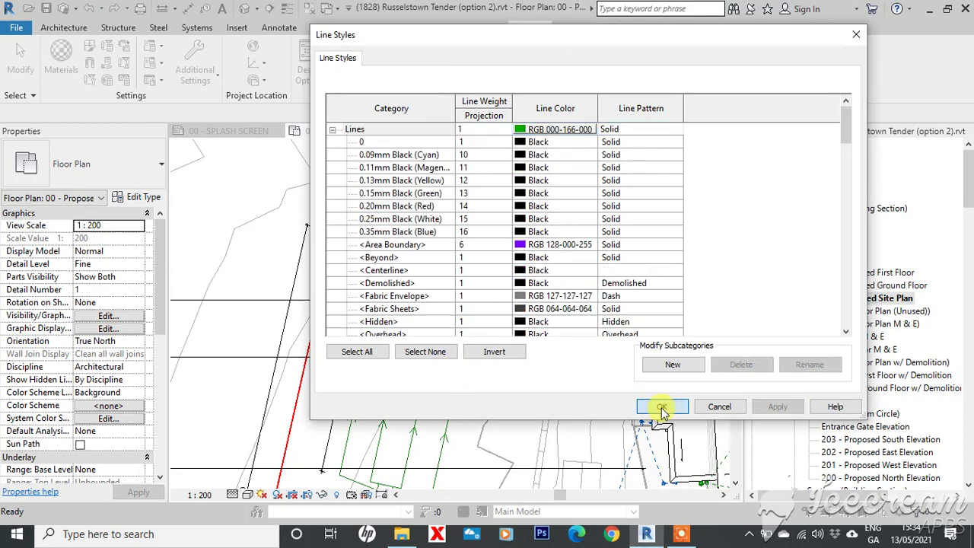
# Close Line Styles, zoom out on the site plan, and start the Annotate Detail Line tool.
pyautogui.click(662, 407)
pyautogui.scroll(-2, 631, 272)
pyautogui.scroll(-2, 631, 254)
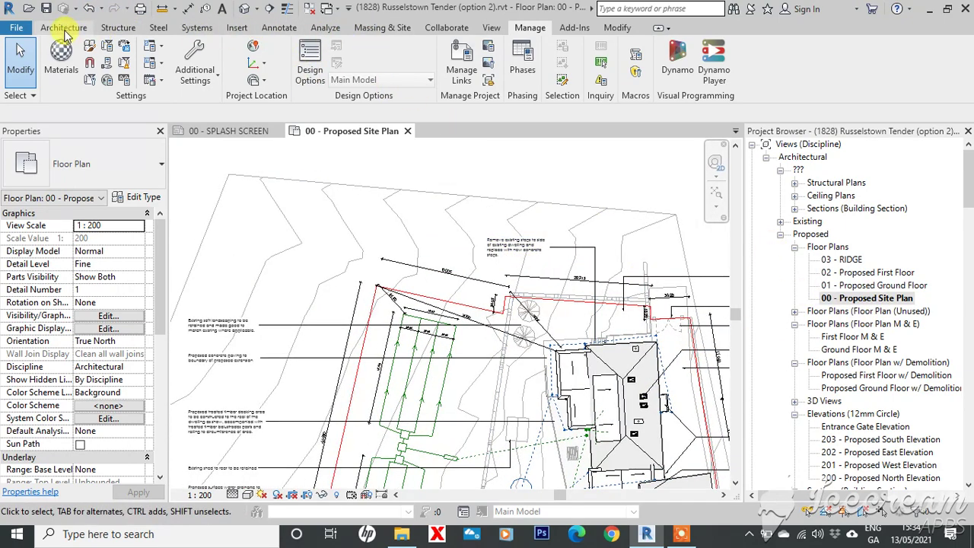
pyautogui.click(273, 30)
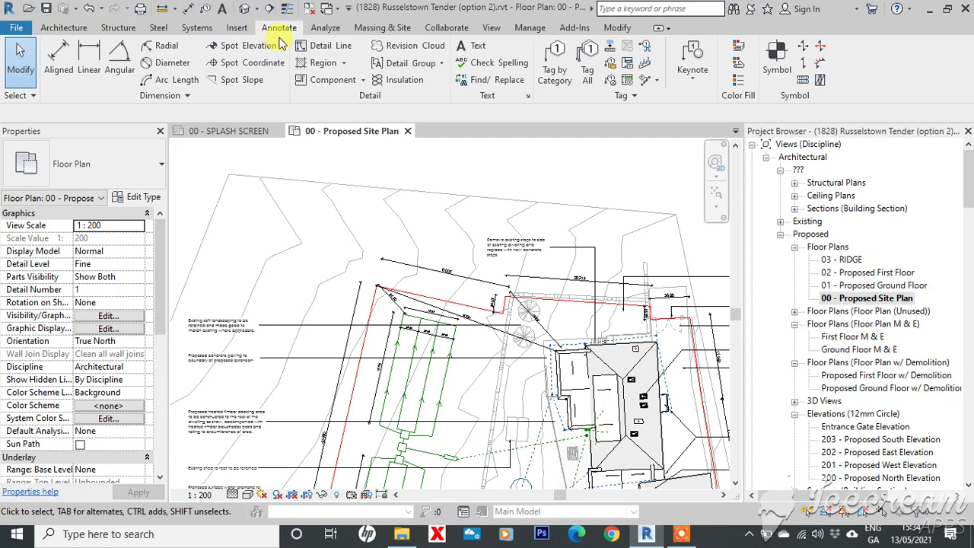
pyautogui.click(321, 48)
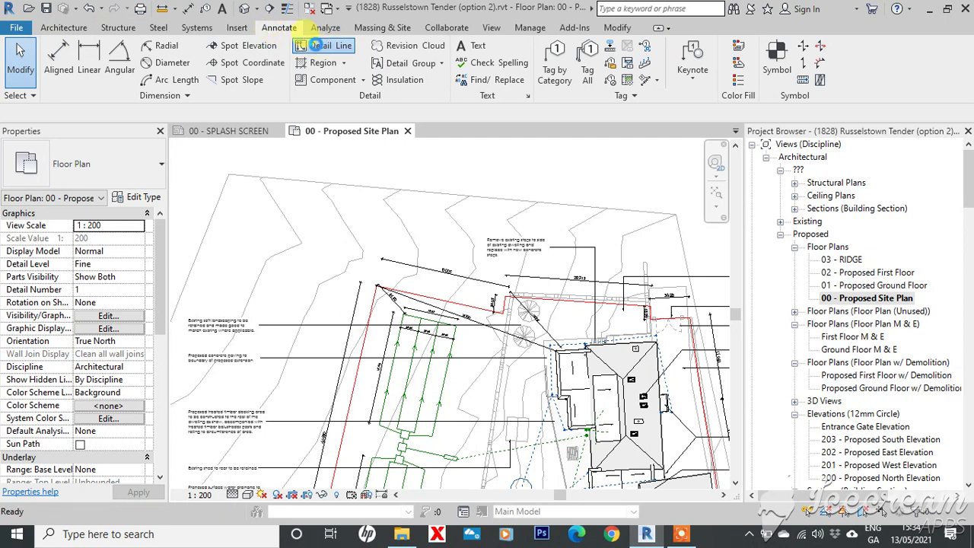
# Choose Red Dash as the detail line style.
pyautogui.click(712, 68)
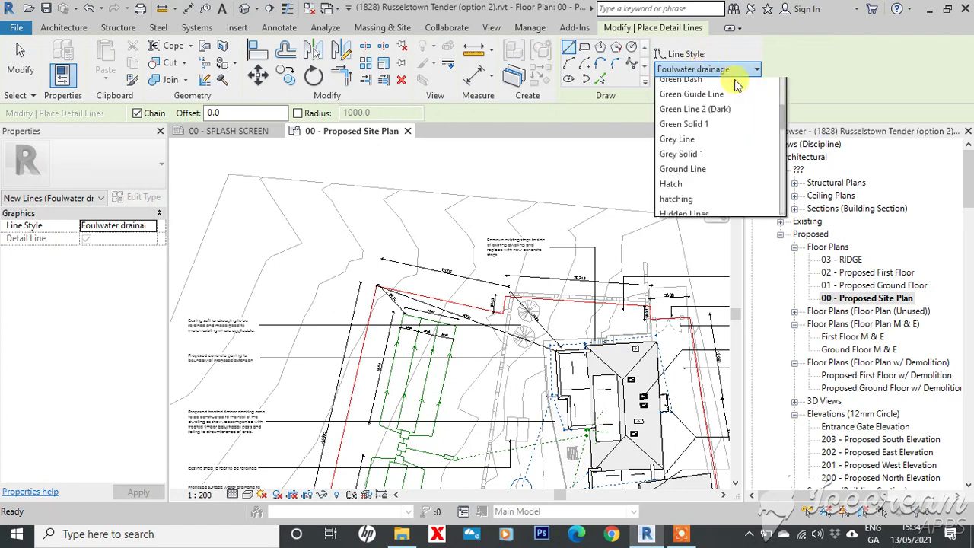
pyautogui.moveTo(782, 158); pyautogui.dragTo(784, 207)
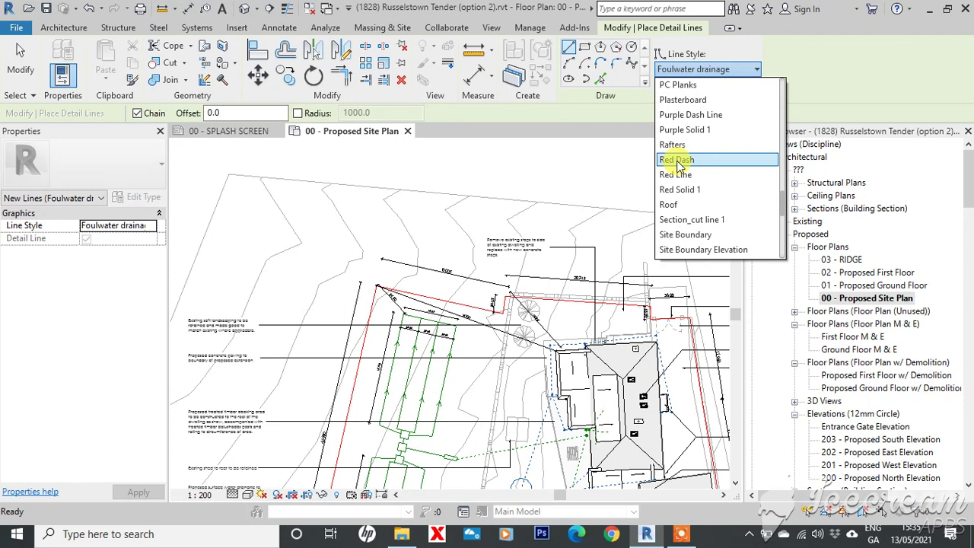
pyautogui.click(708, 69)
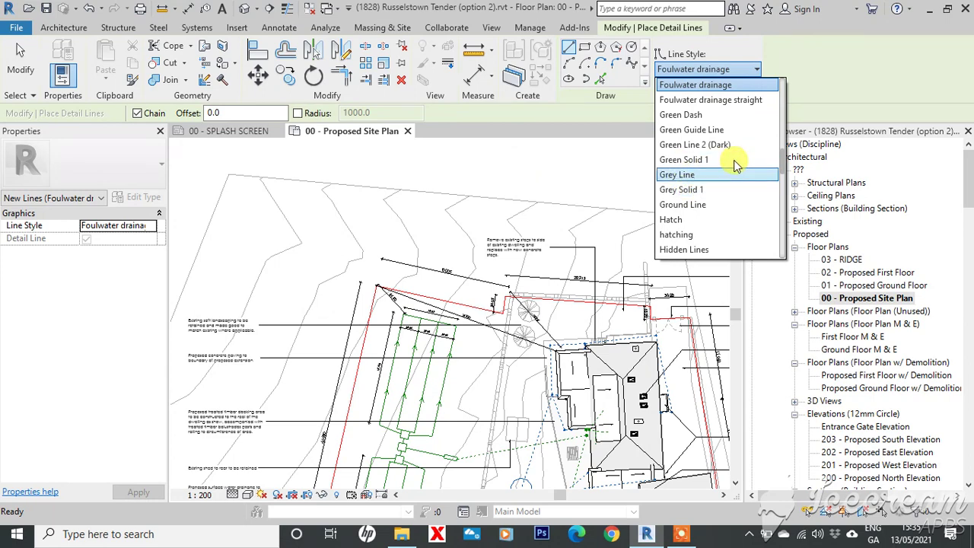
pyautogui.scroll(-4, 721, 152)
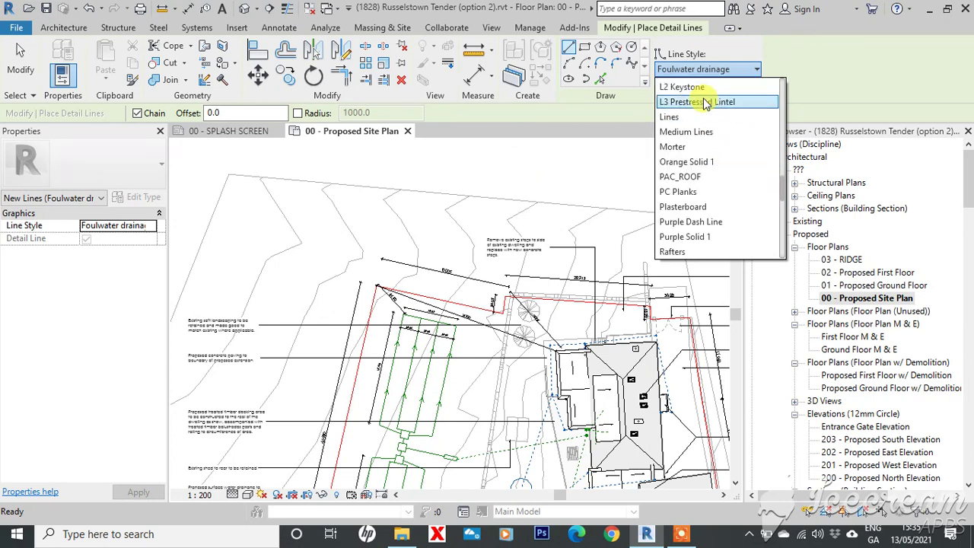
pyautogui.scroll(-1, 722, 191)
pyautogui.scroll(-1, 691, 216)
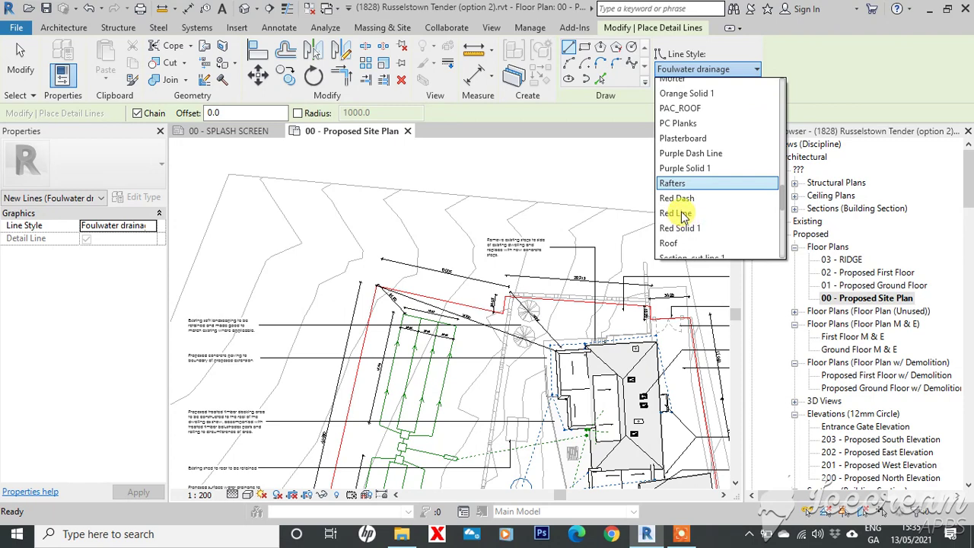
pyautogui.click(676, 199)
pyautogui.scroll(2, 383, 201)
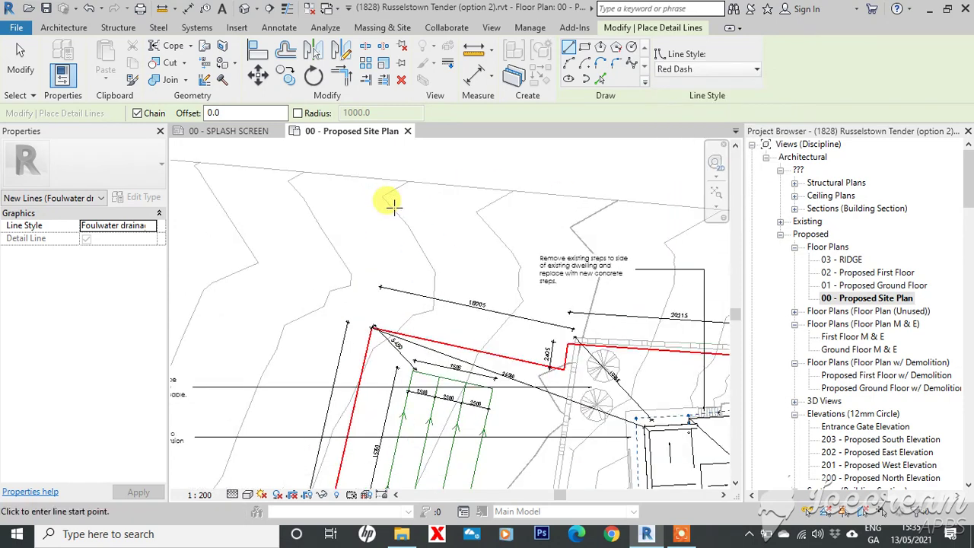
pyautogui.scroll(2, 383, 201)
# Draw the roughly 7400-long red dashed line above the 18005 dimension and nudge it lower.
pyautogui.click(529, 209)
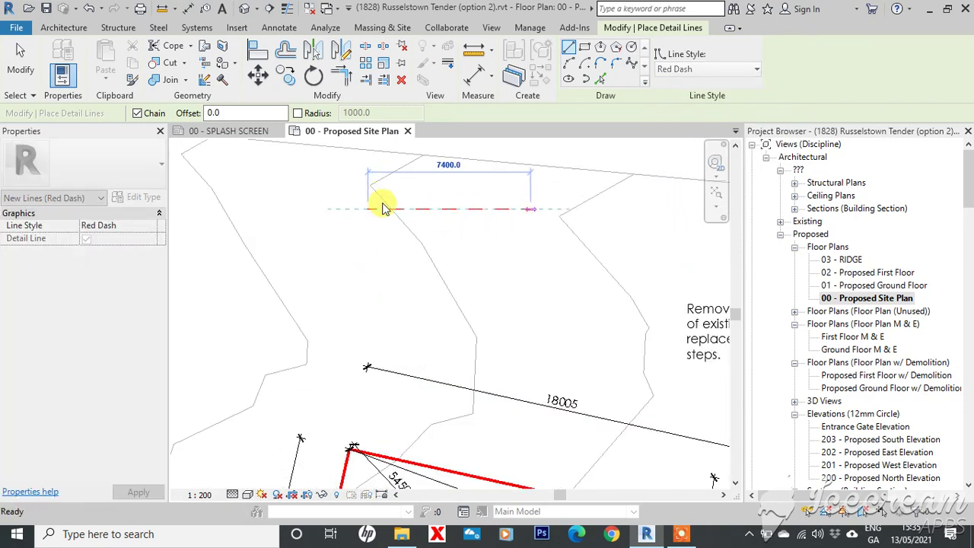
pyautogui.scroll(2, 391, 211)
pyautogui.press('Escape')
pyautogui.press('Escape')
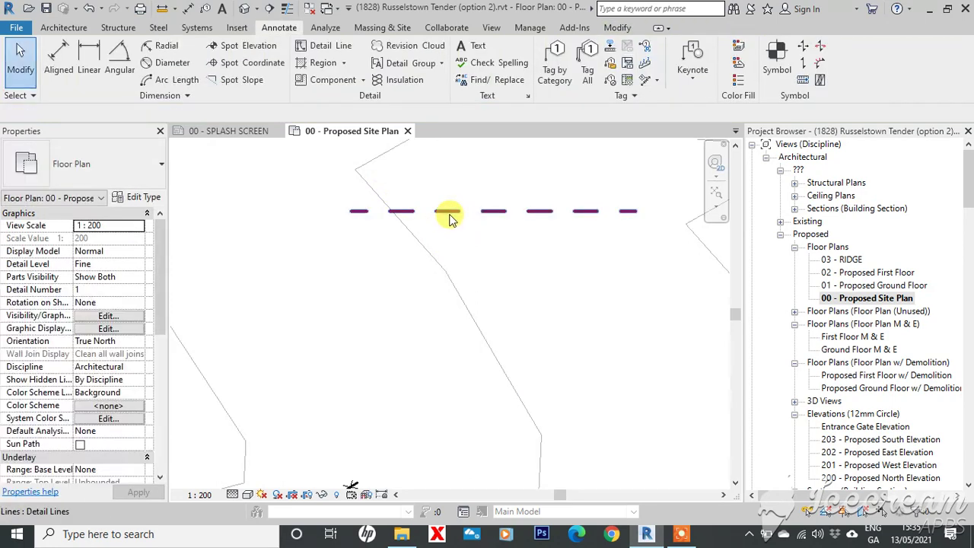
pyautogui.scroll(-1, 449, 220)
pyautogui.moveTo(453, 254); pyautogui.dragTo(452, 348)
pyautogui.moveTo(452, 348); pyautogui.dragTo(446, 206, button='middle')
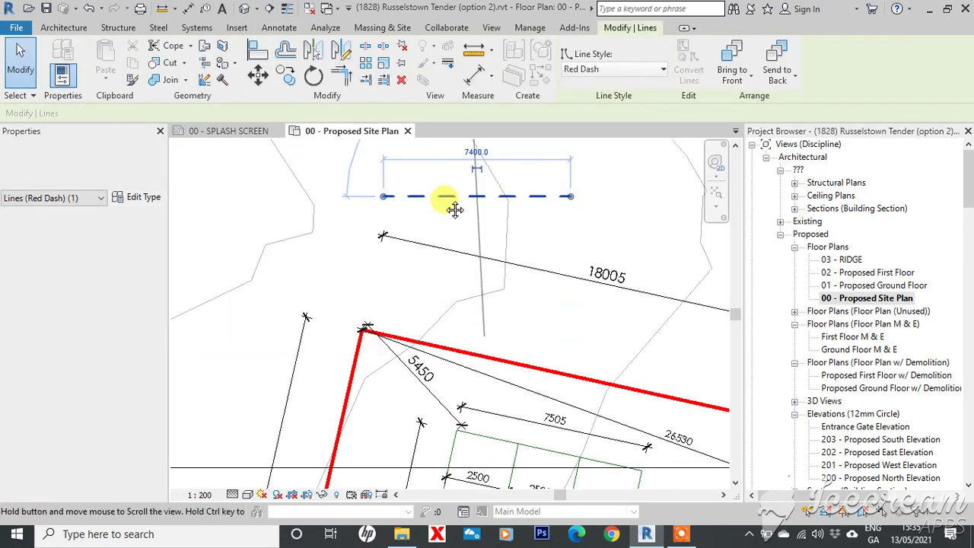
pyautogui.press('Escape')
pyautogui.scroll(2, 417, 211)
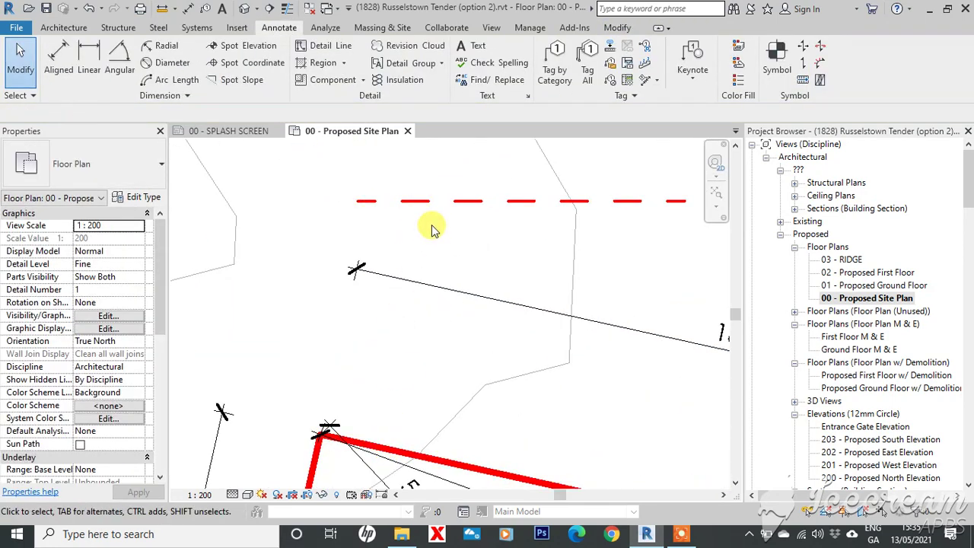
pyautogui.click(423, 210)
pyautogui.press('Escape')
pyautogui.scroll(-2, 403, 230)
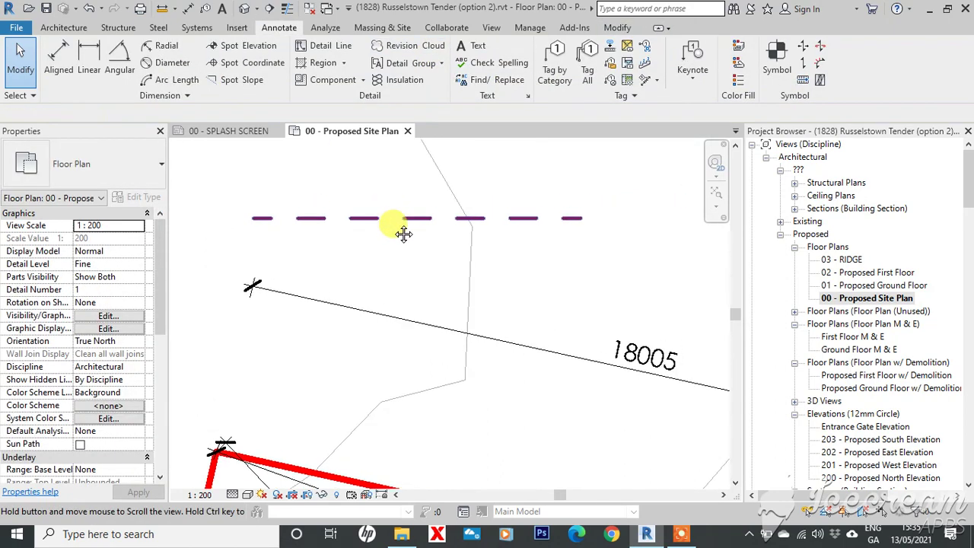
pyautogui.moveTo(414, 231); pyautogui.dragTo(414, 260, button='middle')
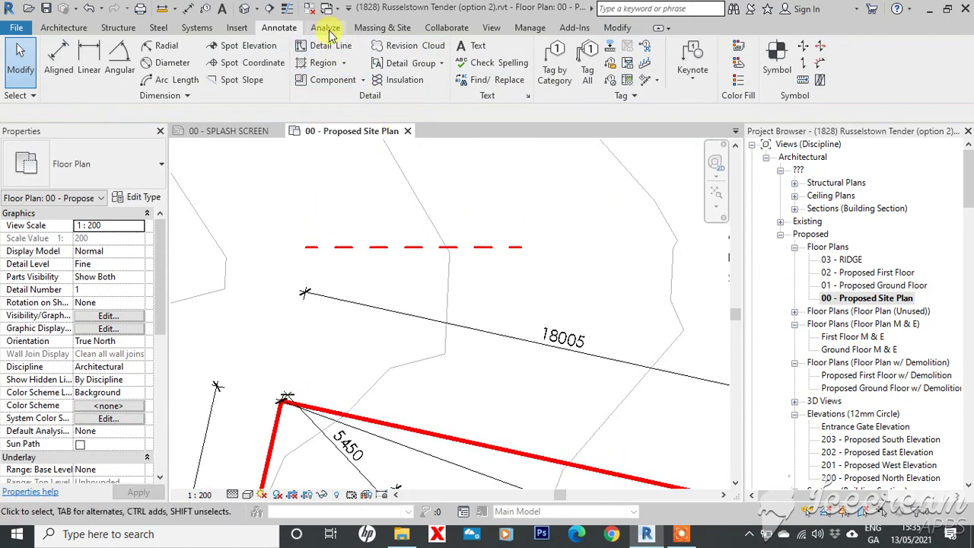
# Reopen Line Styles from Manage > Additional Settings and expand Lines.
pyautogui.click(529, 27)
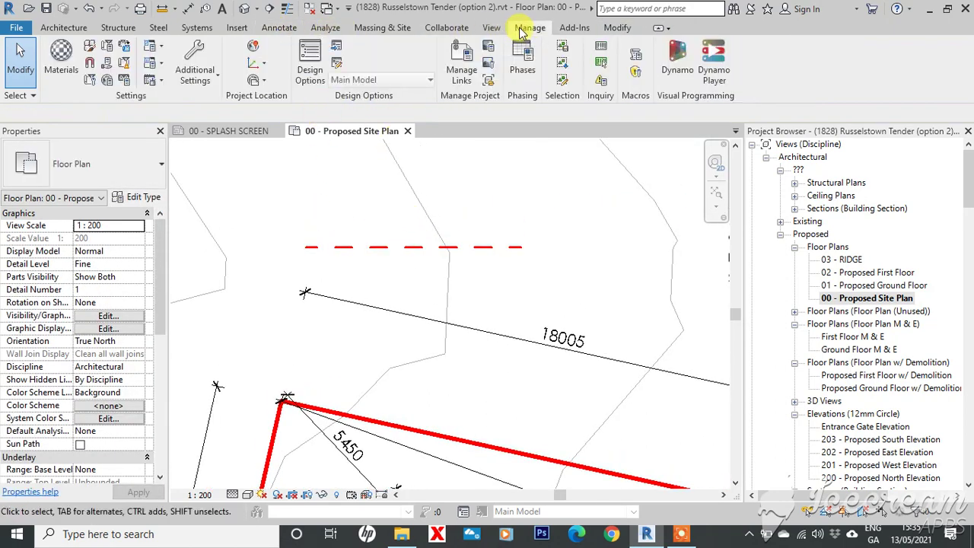
pyautogui.click(197, 79)
pyautogui.click(216, 225)
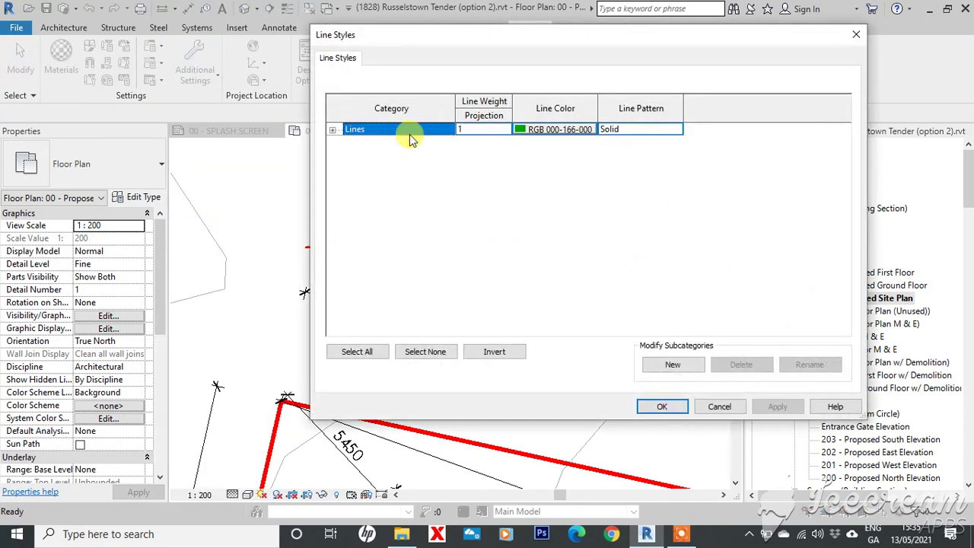
pyautogui.moveTo(429, 46); pyautogui.dragTo(574, 49)
pyautogui.click(479, 133)
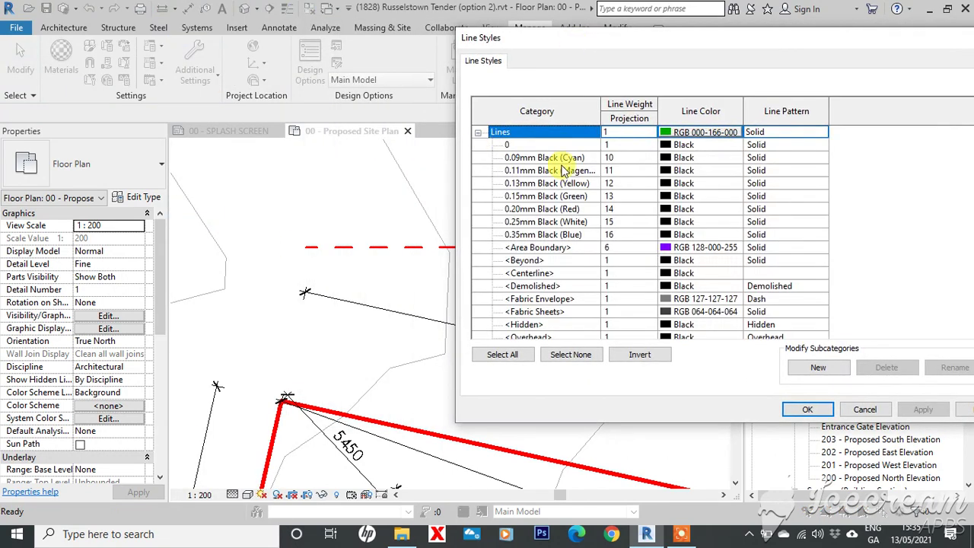
pyautogui.moveTo(804, 37); pyautogui.dragTo(679, 32)
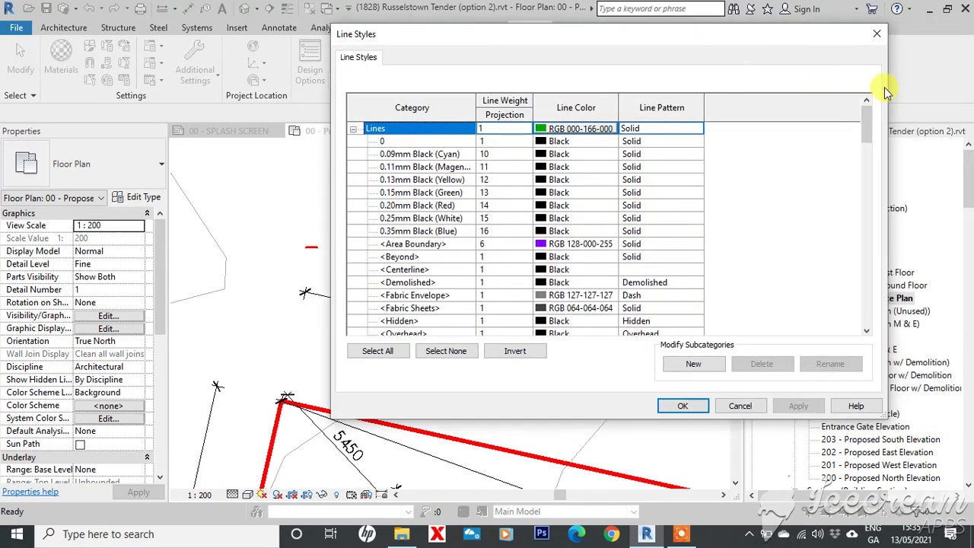
pyautogui.moveTo(617, 43); pyautogui.dragTo(771, 72)
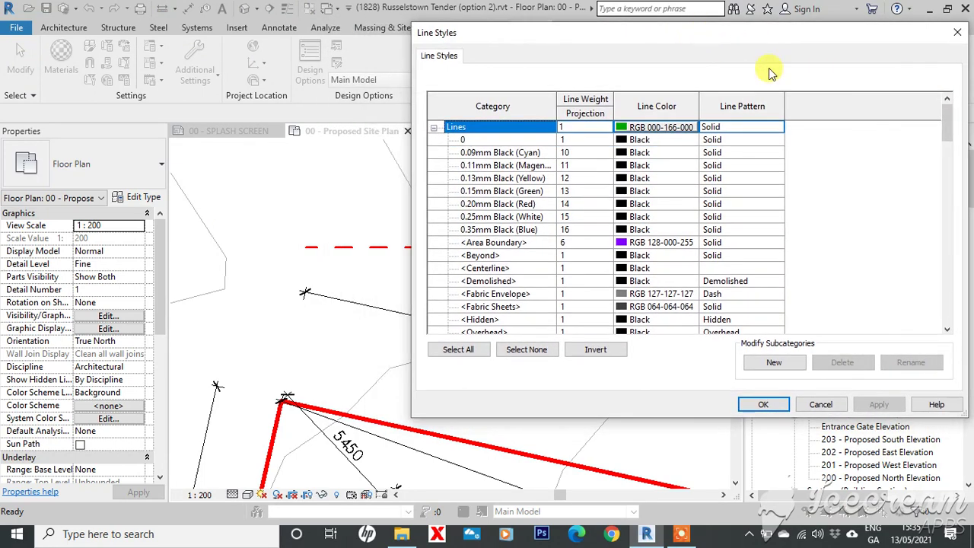
pyautogui.moveTo(951, 134); pyautogui.dragTo(965, 276)
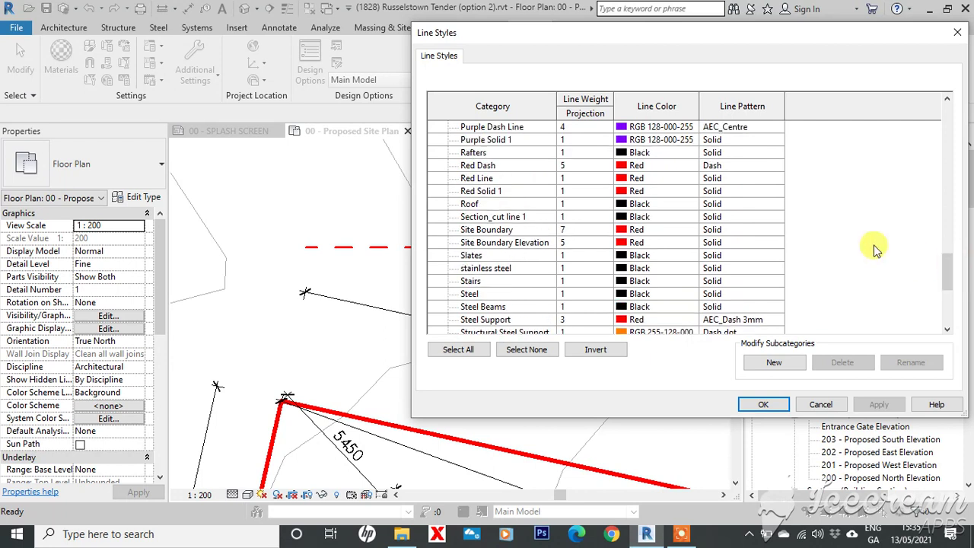
# Set Red Dash's line weight to 10 and apply it.
pyautogui.click(574, 169)
pyautogui.write('1')
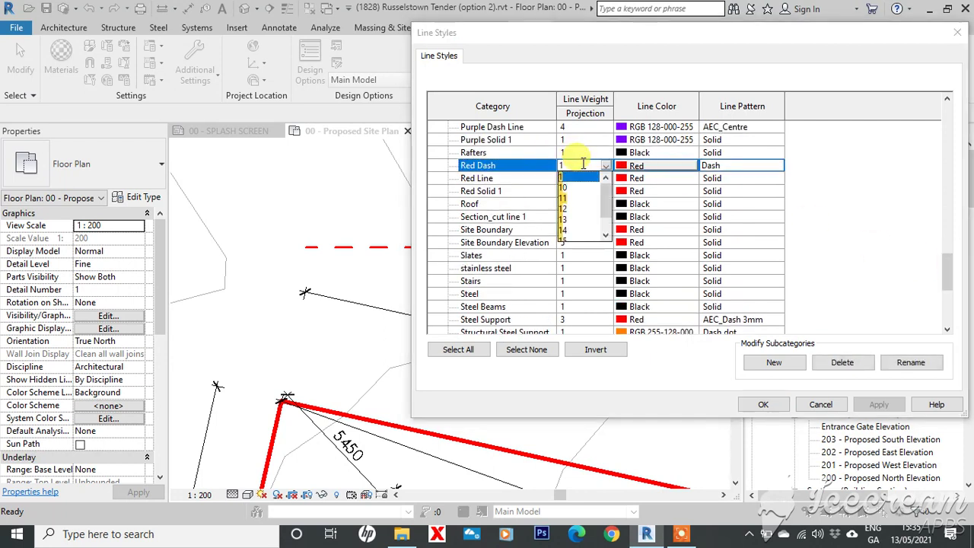
pyautogui.write('0')
pyautogui.click(711, 392)
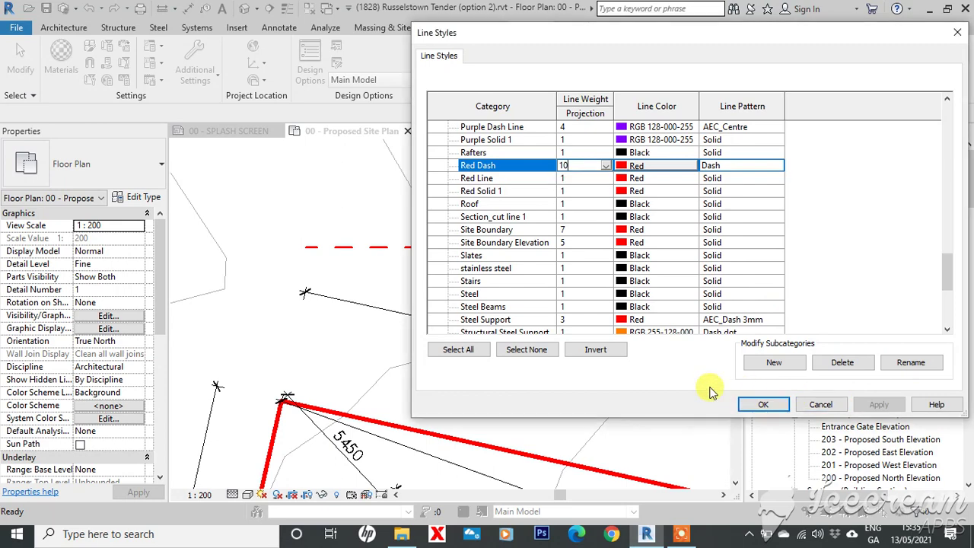
pyautogui.click(575, 180)
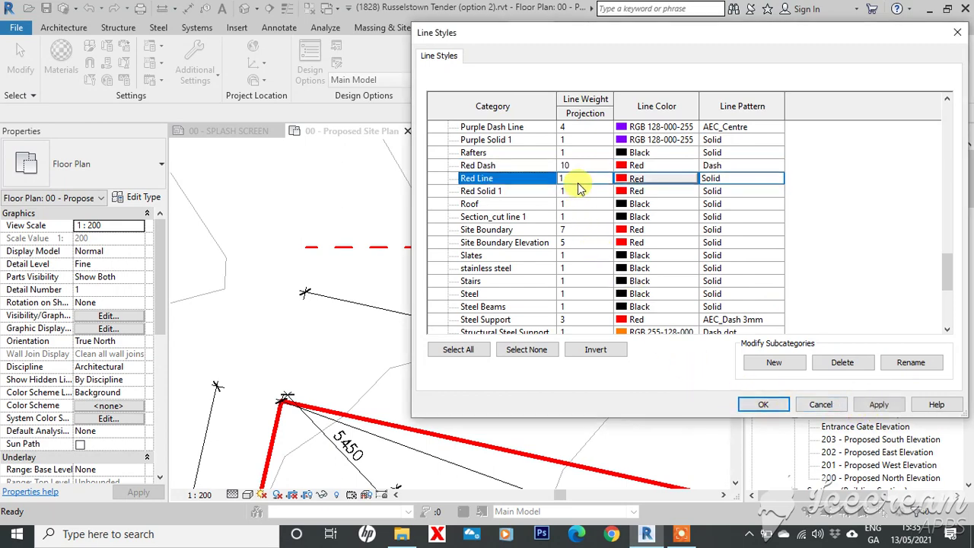
pyautogui.click(879, 405)
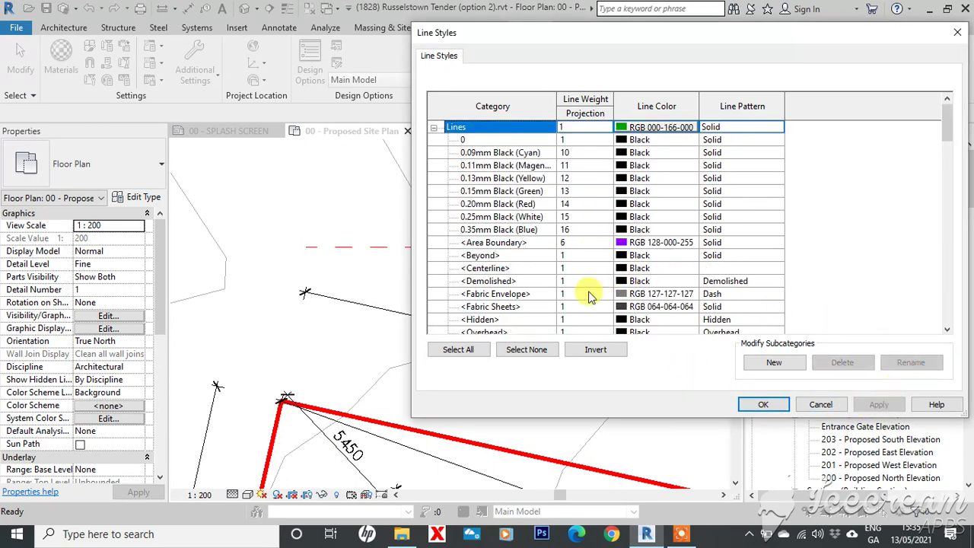
# Change Red Dash's line weight to 8 and apply it to the plan.
pyautogui.scroll(-2, 567, 213)
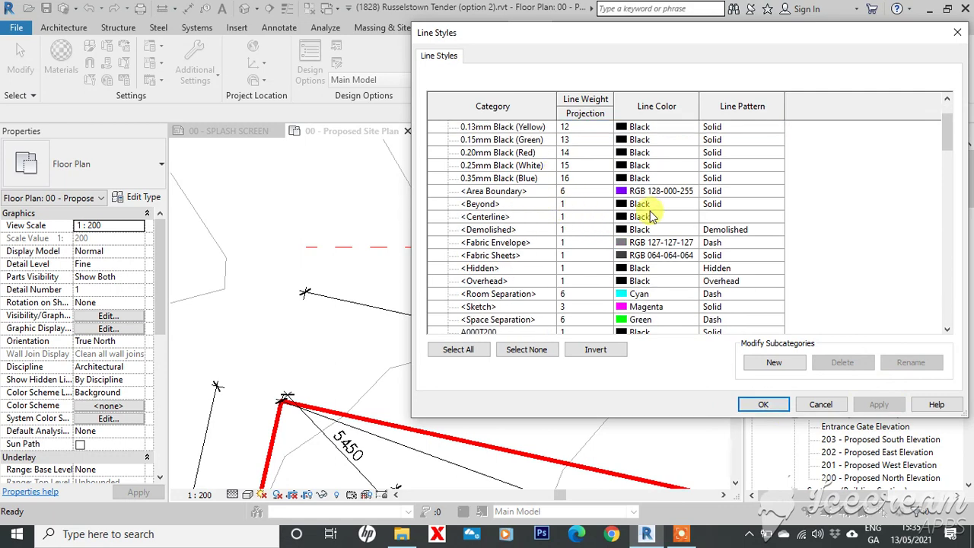
pyautogui.moveTo(948, 137); pyautogui.dragTo(949, 270)
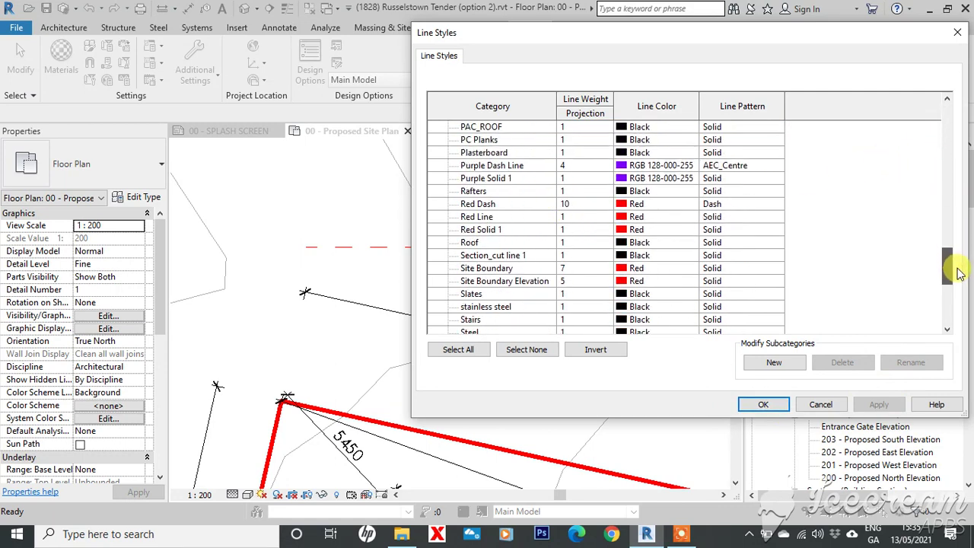
pyautogui.click(537, 205)
pyautogui.click(581, 203)
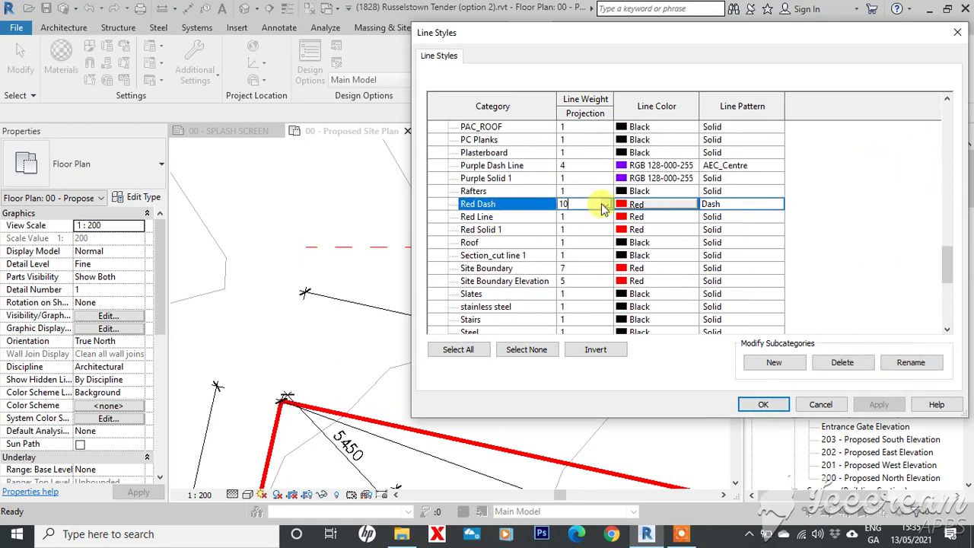
pyautogui.click(605, 206)
pyautogui.scroll(1, 571, 223)
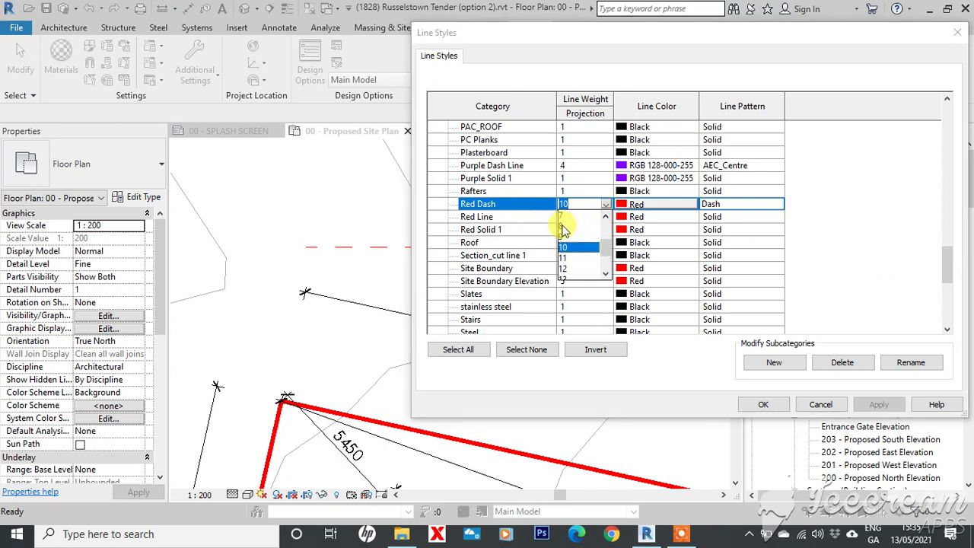
pyautogui.click(567, 218)
pyautogui.click(879, 405)
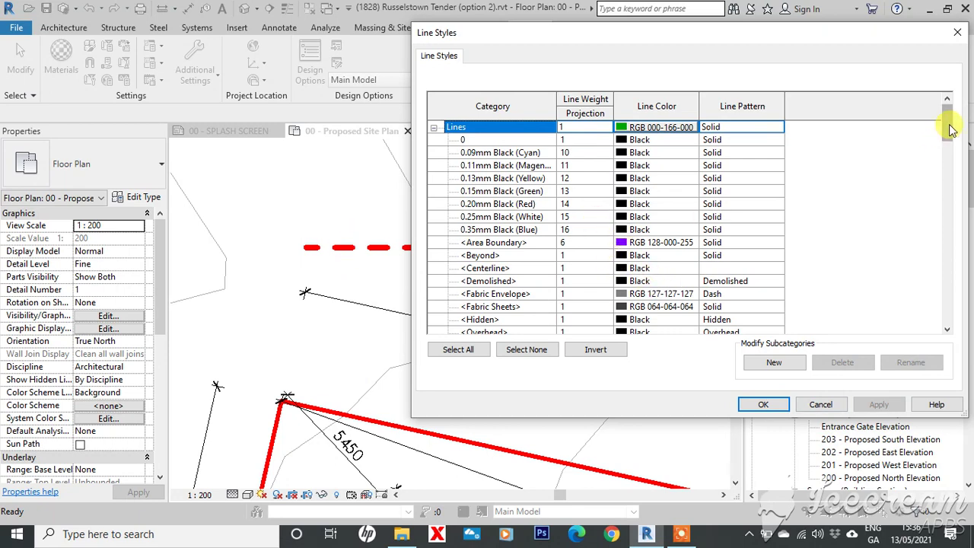
# Set Red Dash's line weight to 12 and apply it.
pyautogui.moveTo(947, 128); pyautogui.dragTo(971, 260)
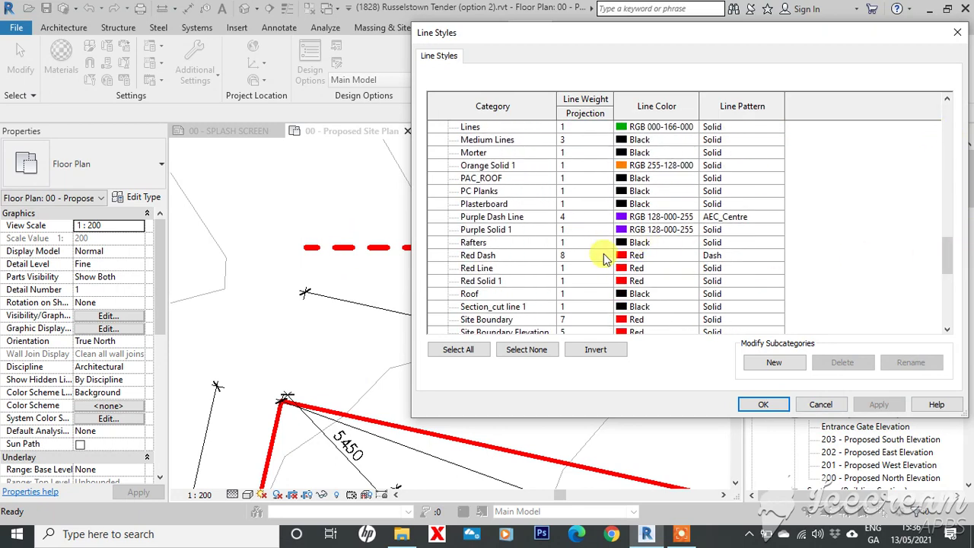
pyautogui.click(603, 259)
pyautogui.scroll(-2, 577, 304)
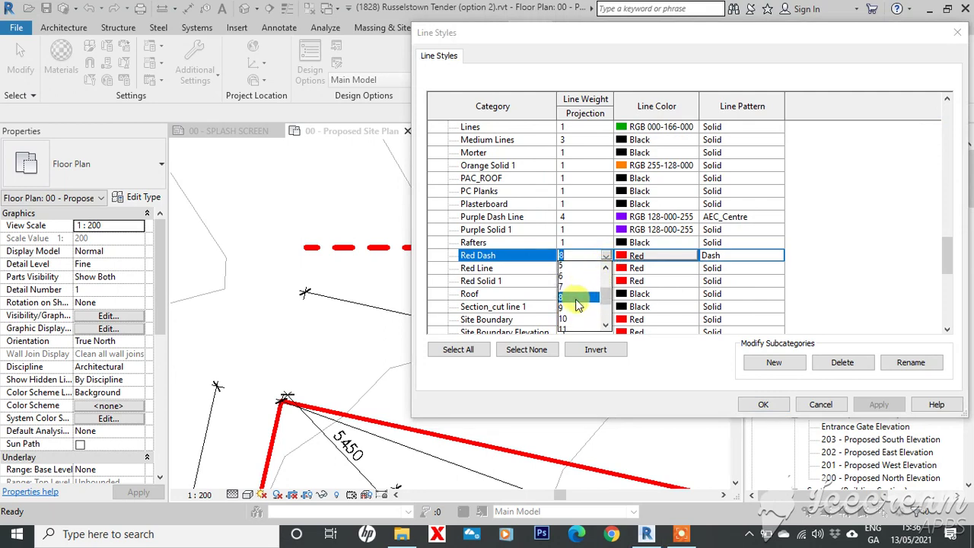
pyautogui.click(571, 321)
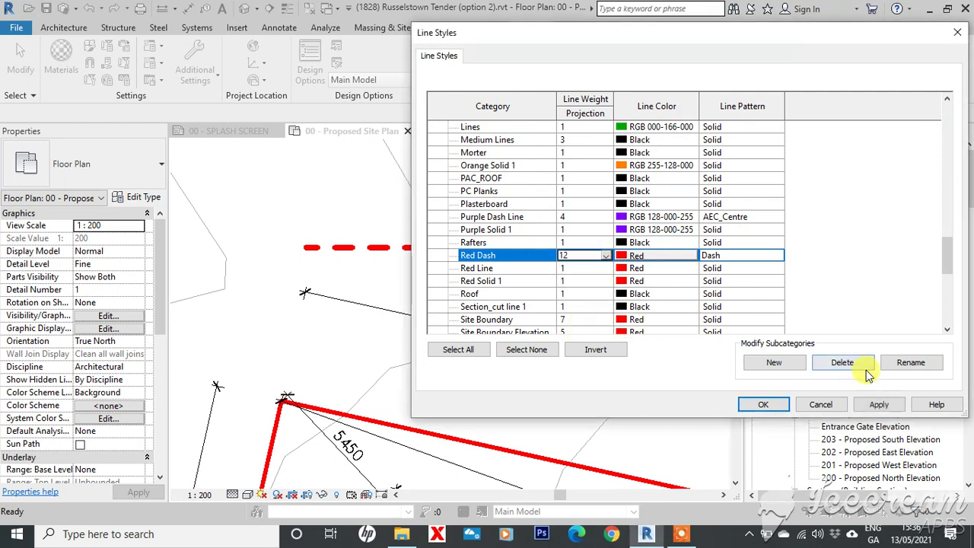
pyautogui.click(875, 407)
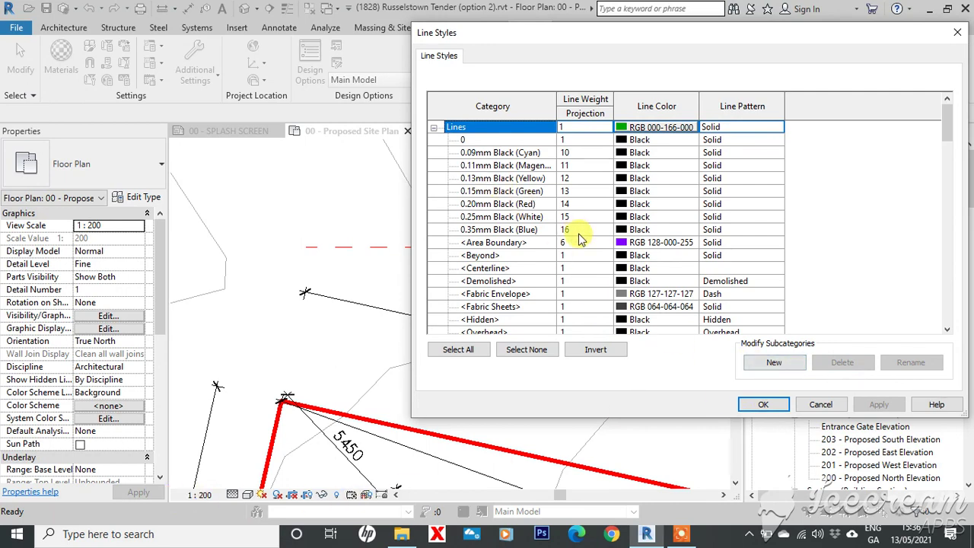
# Lower Red Dash's line weight to 9 and apply it to the plan.
pyautogui.scroll(-1, 582, 242)
pyautogui.scroll(-2, 597, 259)
pyautogui.scroll(-1, 596, 262)
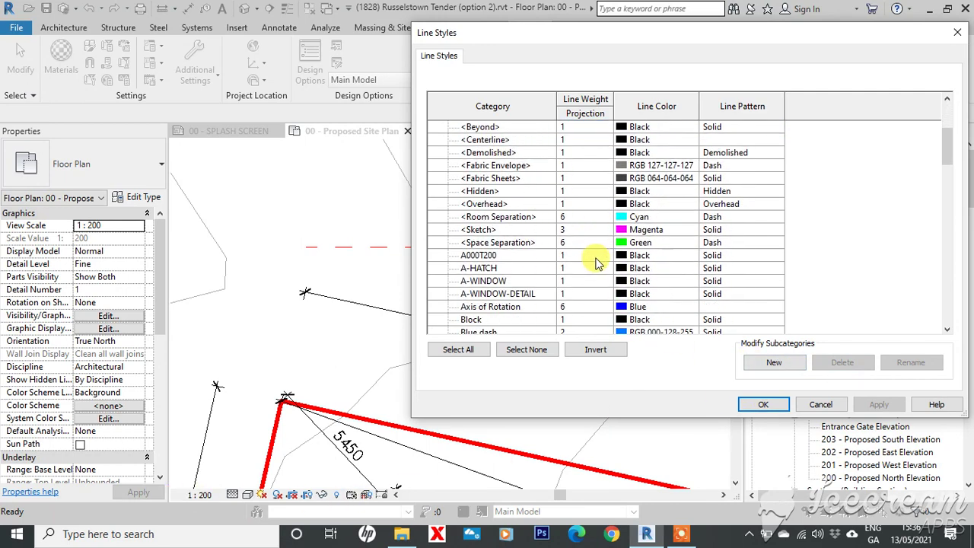
pyautogui.scroll(-1, 596, 261)
pyautogui.scroll(-2, 596, 261)
pyautogui.scroll(-2, 596, 261)
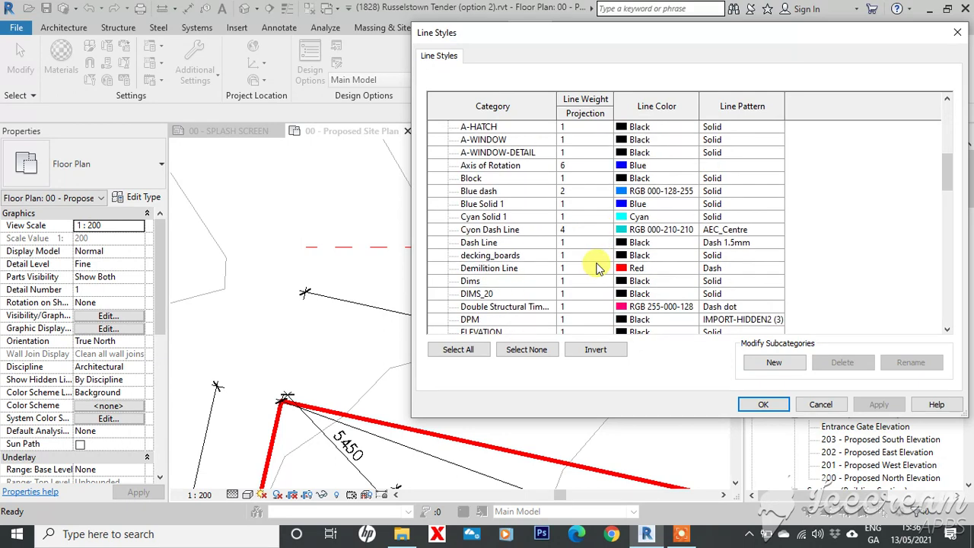
pyautogui.moveTo(949, 185); pyautogui.dragTo(967, 276)
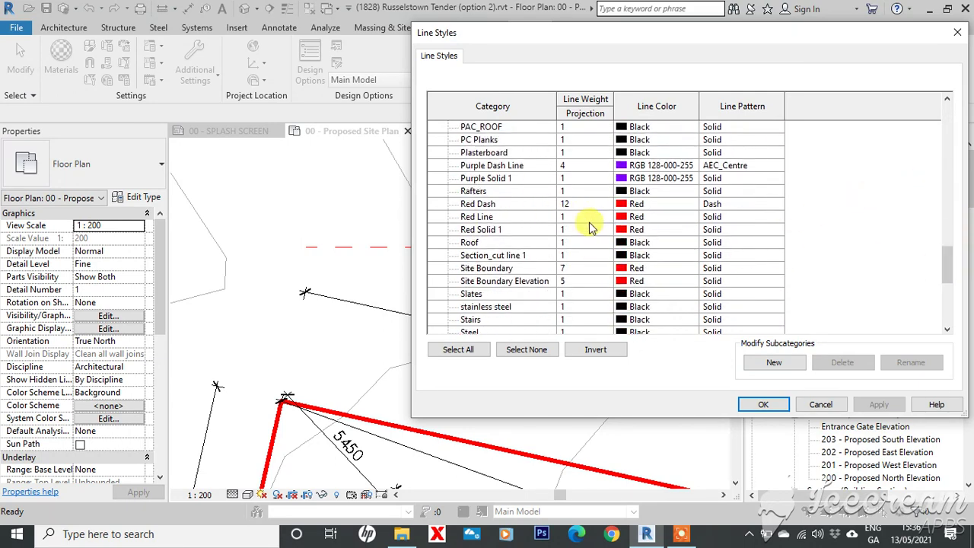
pyautogui.click(576, 204)
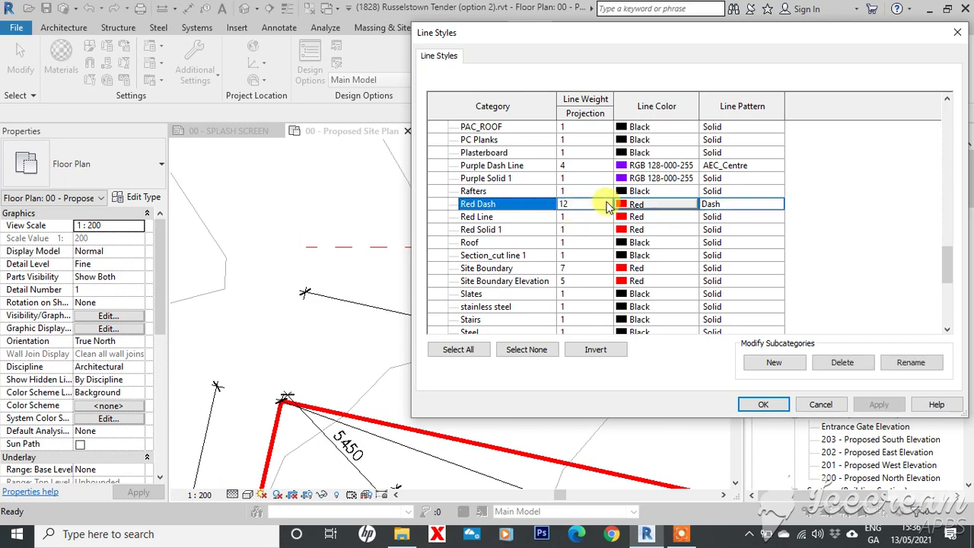
pyautogui.click(607, 204)
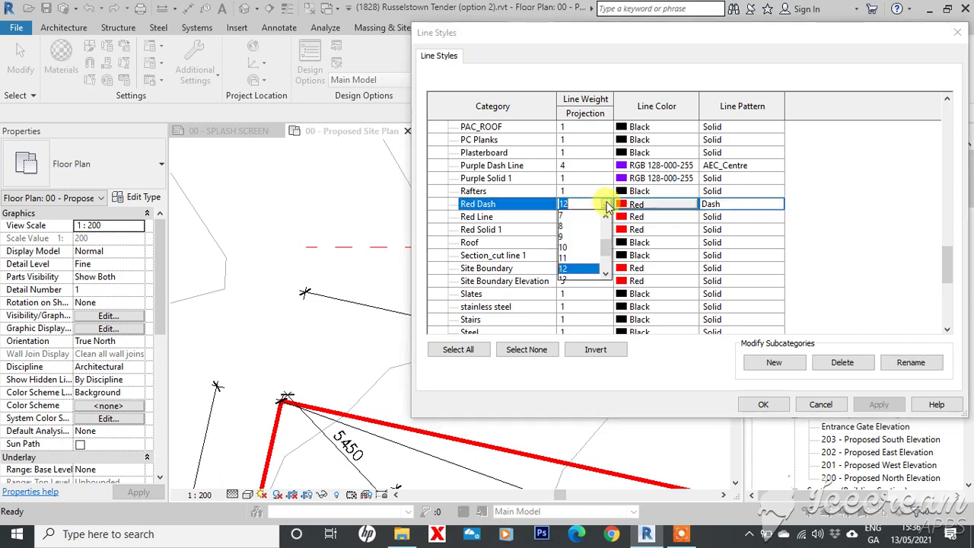
pyautogui.click(565, 235)
pyautogui.click(879, 405)
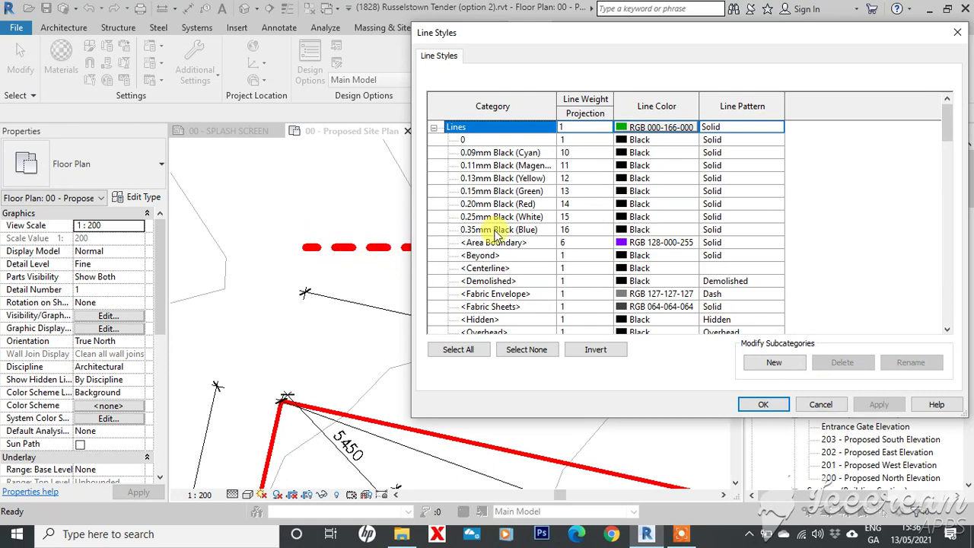
# Close the line styles settings and select the red dashed line on the site plan.
pyautogui.click(763, 404)
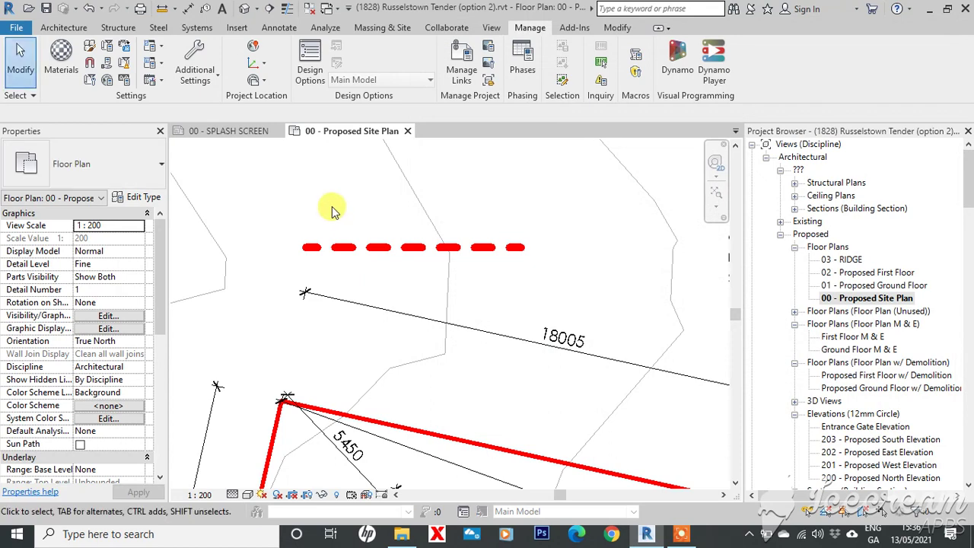
pyautogui.scroll(-2, 395, 270)
pyautogui.click(435, 285)
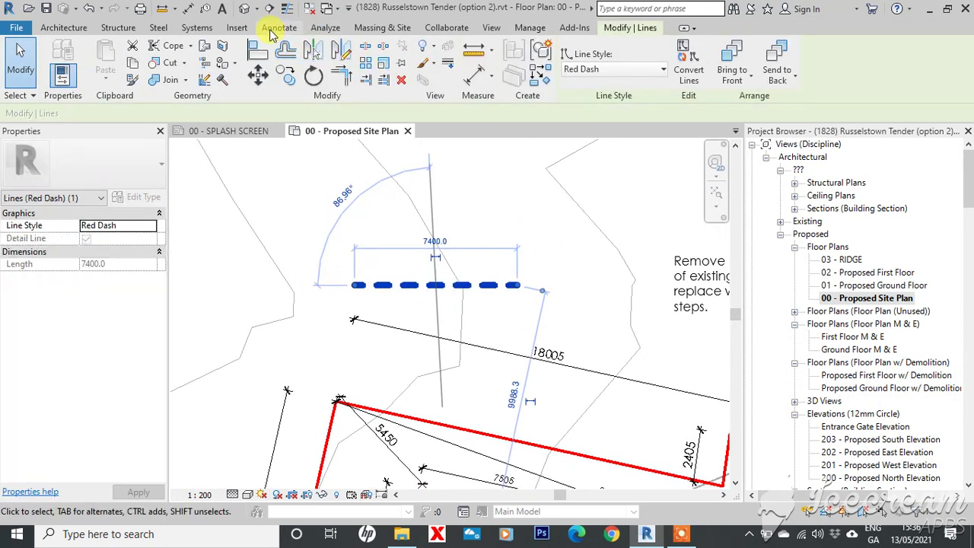
# Change the Red Dash line style's pattern to Solid in Line Styles and apply it.
pyautogui.click(272, 31)
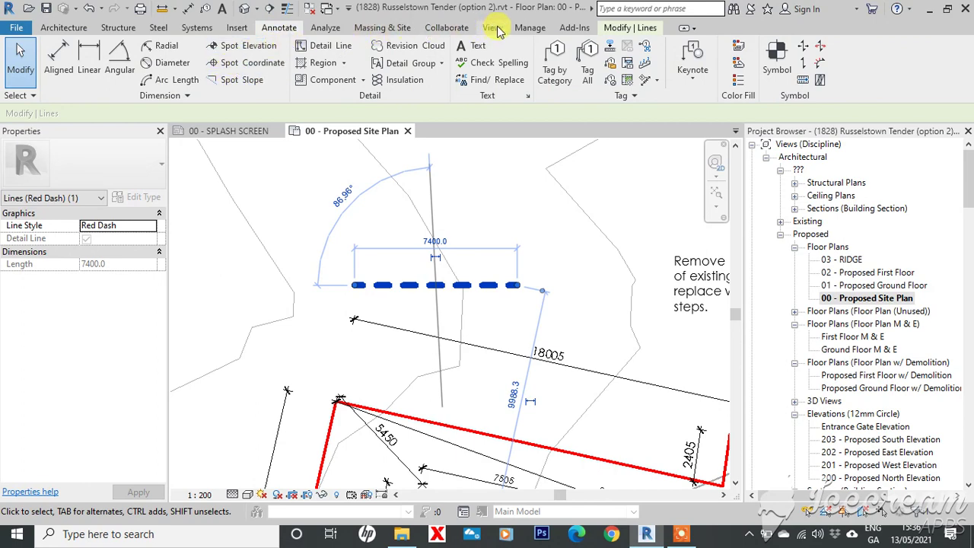
pyautogui.click(530, 27)
pyautogui.click(194, 75)
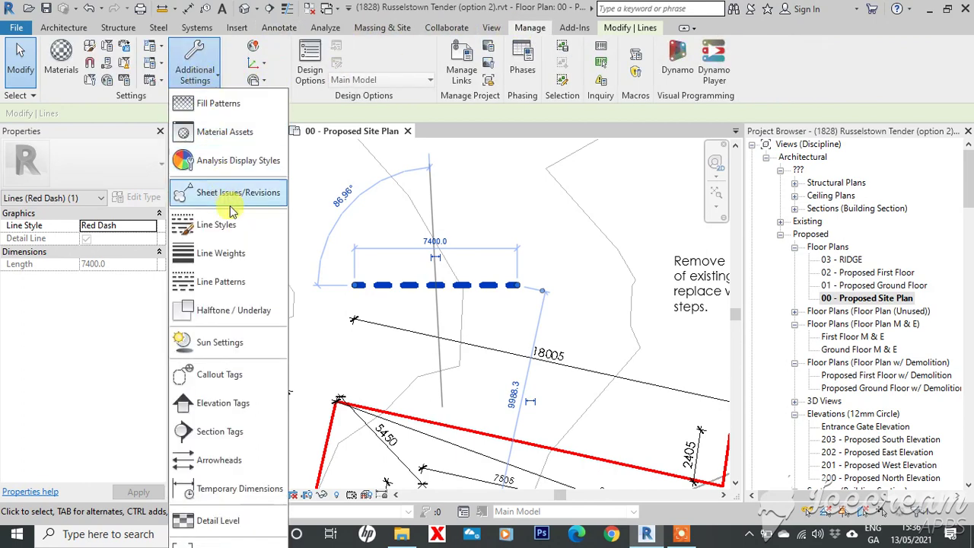
pyautogui.click(217, 224)
pyautogui.click(433, 128)
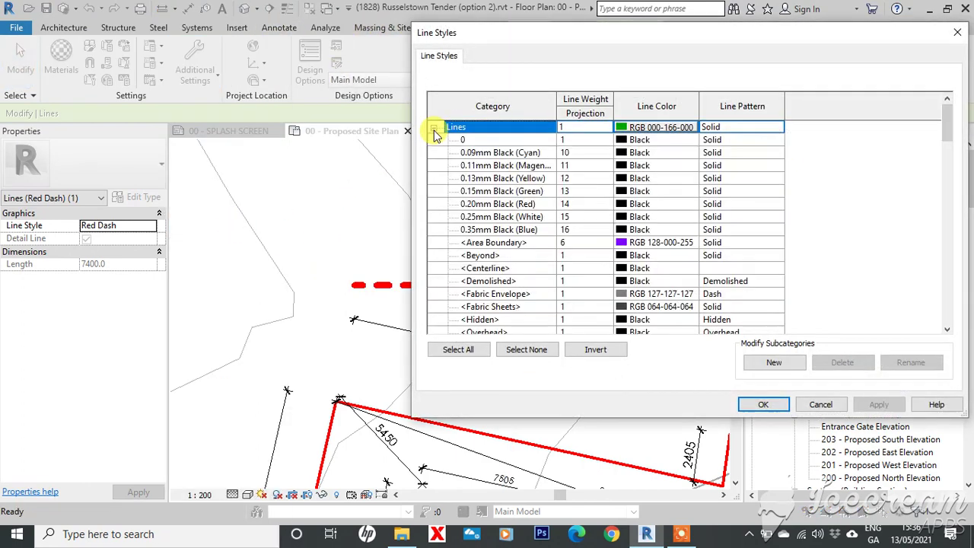
pyautogui.moveTo(953, 141)
pyautogui.mouseDown()
pyautogui.moveTo(970, 312)
pyautogui.moveTo(969, 283)
pyautogui.mouseUp()
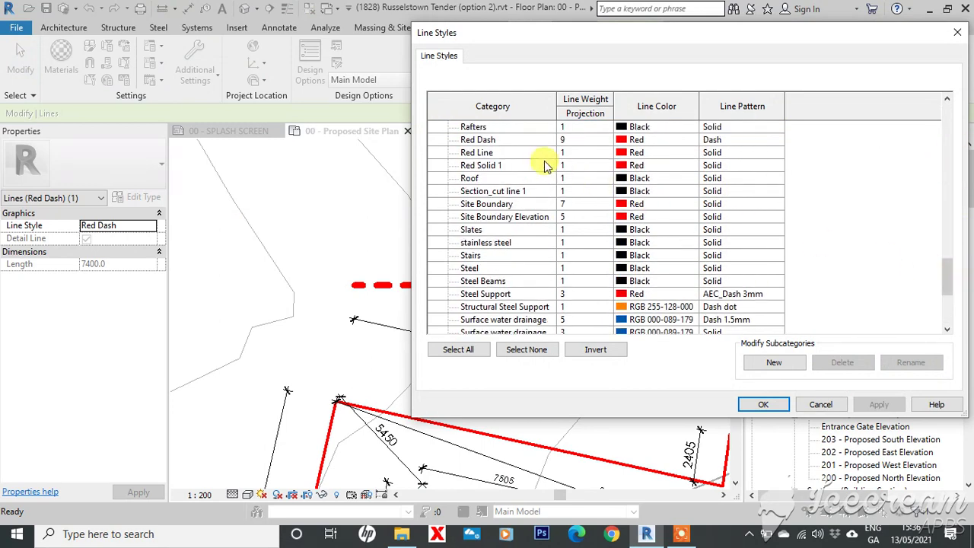
pyautogui.click(723, 139)
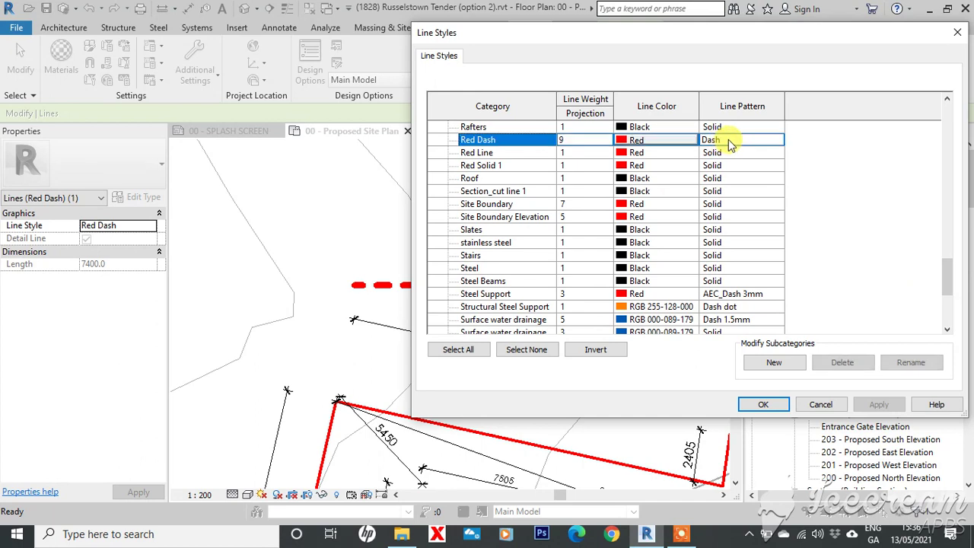
pyautogui.click(776, 140)
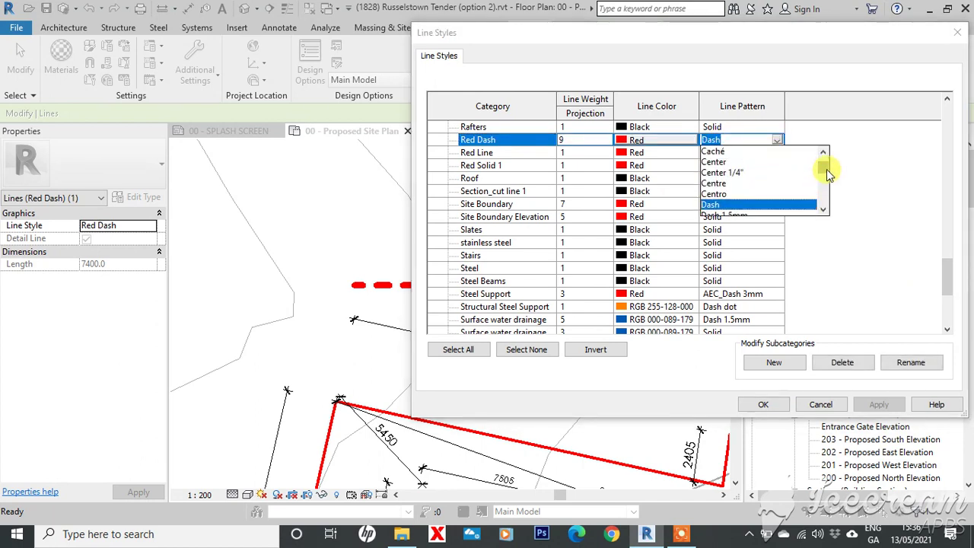
pyautogui.moveTo(828, 174); pyautogui.dragTo(822, 155)
pyautogui.click(734, 151)
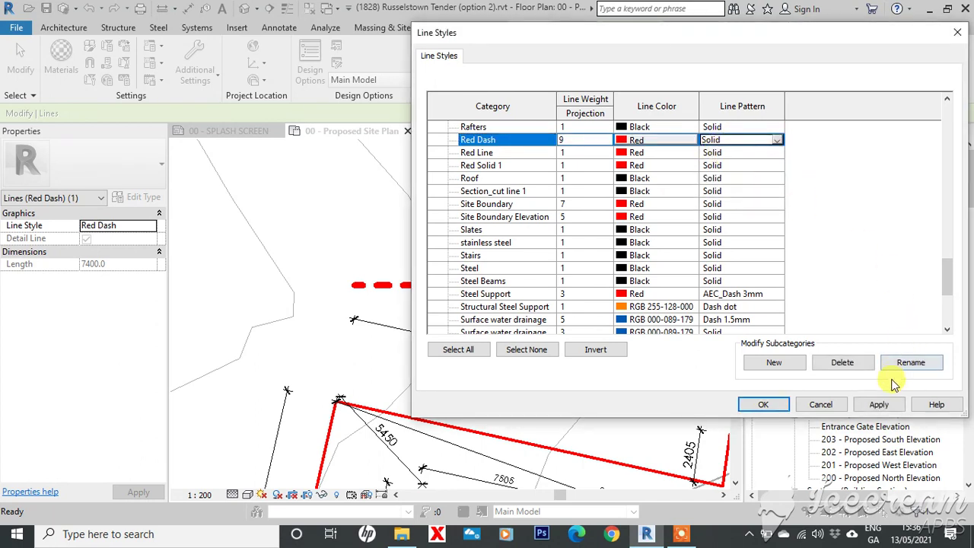
pyautogui.click(879, 404)
# Drag the solid Red Dash line higher on the site plan, above the steps note.
pyautogui.click(763, 404)
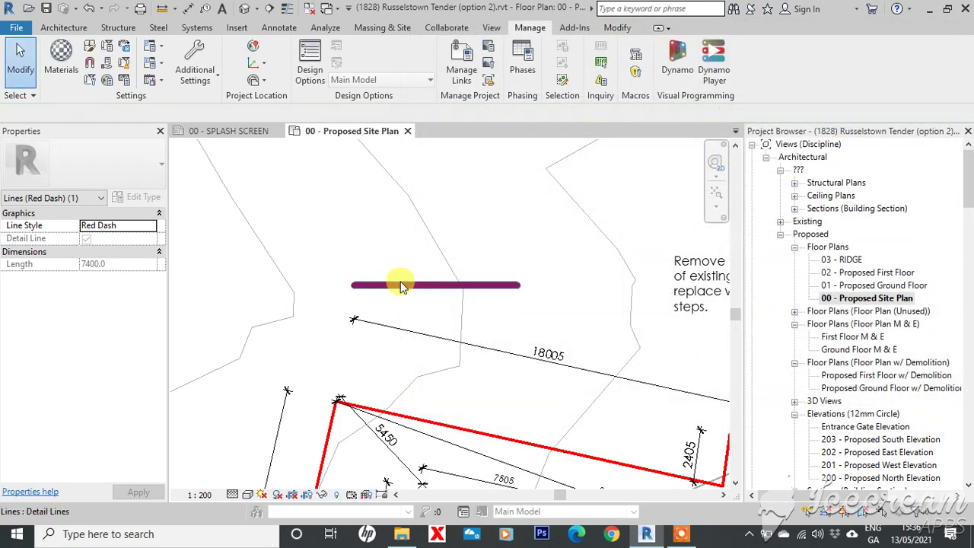
pyautogui.press('Escape')
pyautogui.scroll(-2, 506, 251)
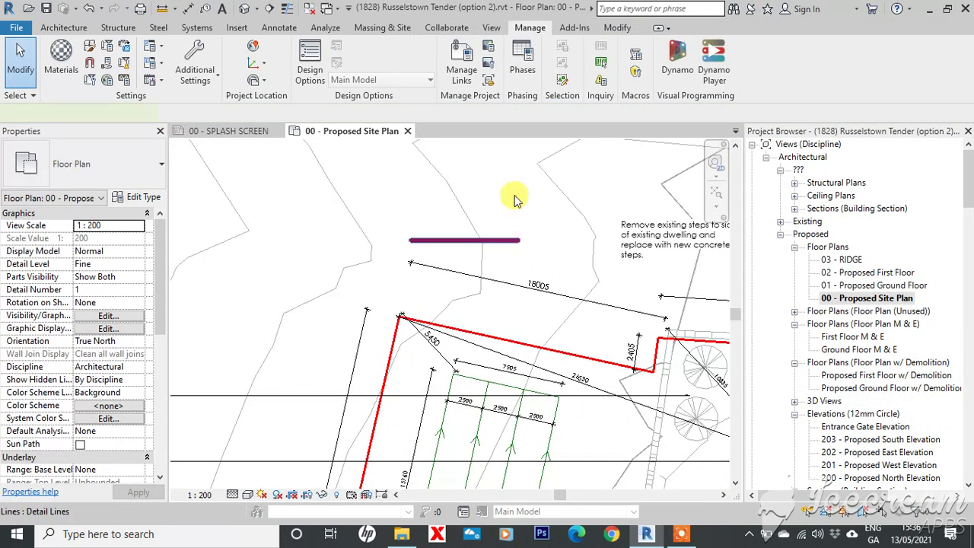
pyautogui.moveTo(515, 240); pyautogui.dragTo(515, 196)
pyautogui.moveTo(572, 192); pyautogui.dragTo(555, 214, button='middle')
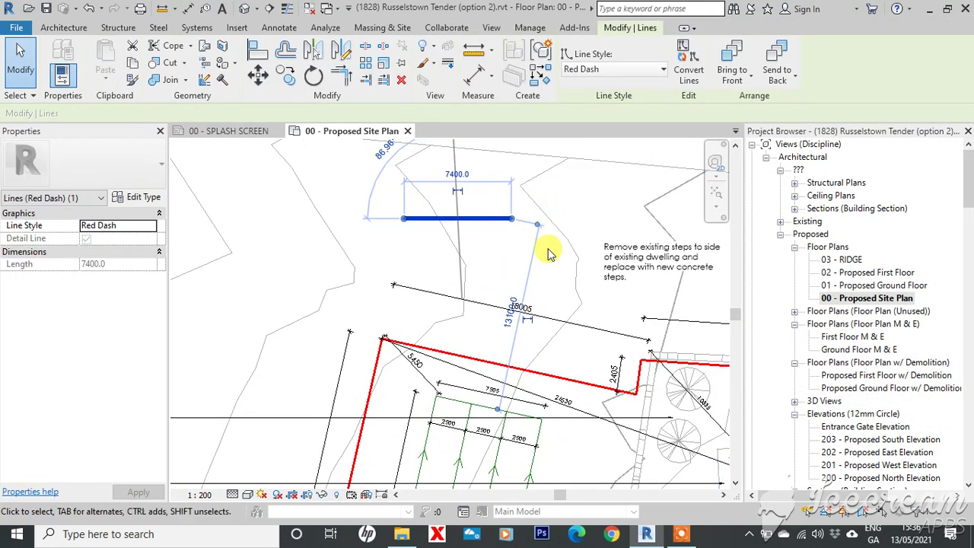
# Zoom and pan the site plan to inspect the moved 7400-long line.
pyautogui.scroll(-2, 549, 253)
pyautogui.moveTo(550, 253); pyautogui.dragTo(496, 243, button='middle')
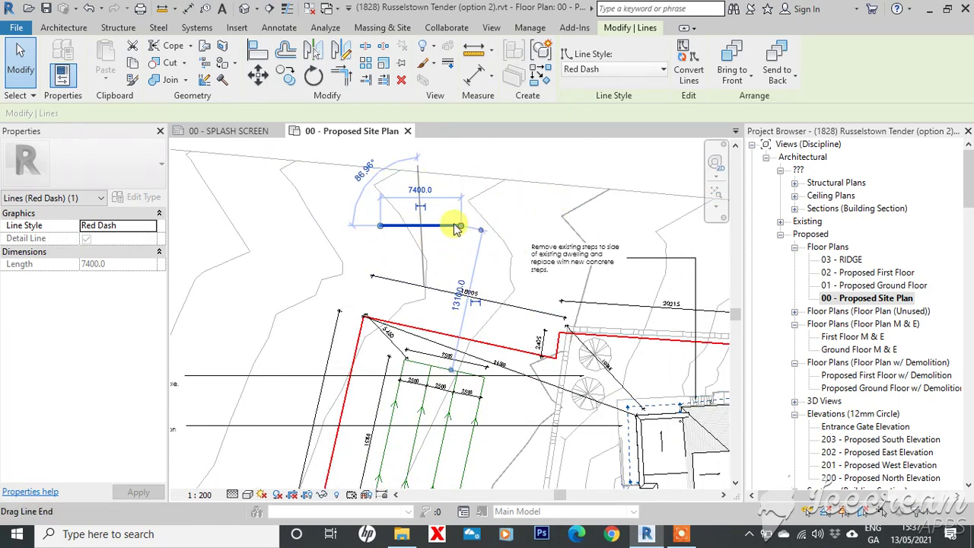
pyautogui.moveTo(525, 219); pyautogui.dragTo(533, 229, button='middle')
pyautogui.scroll(1, 496, 221)
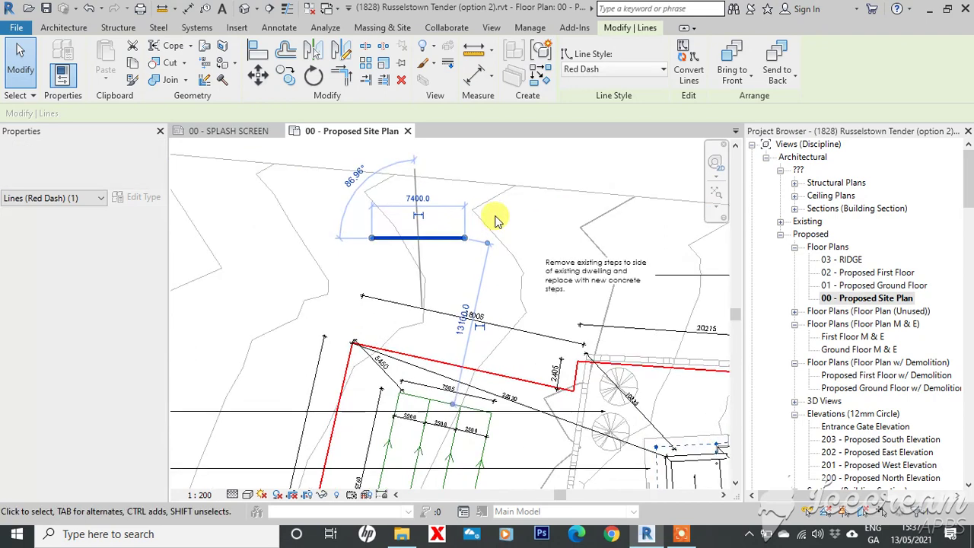
pyautogui.scroll(3, 494, 220)
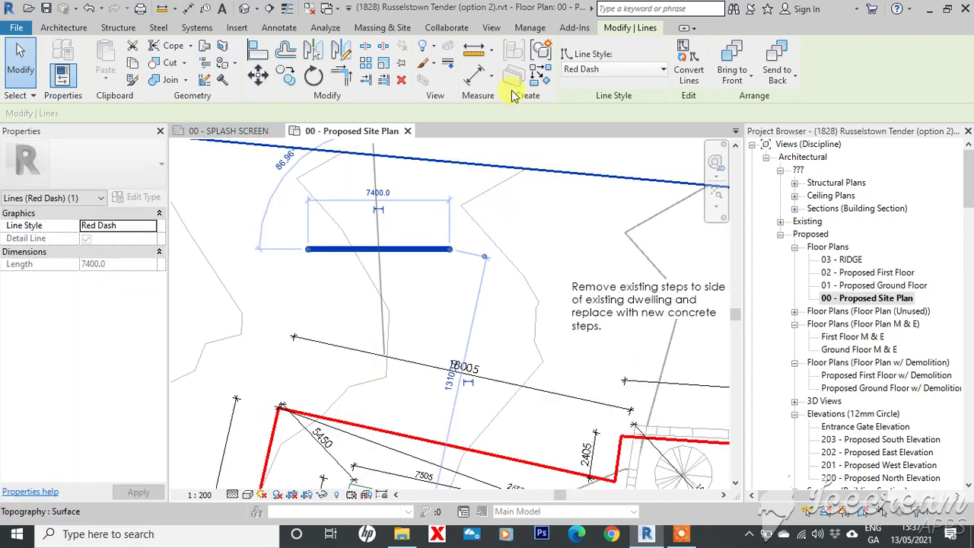